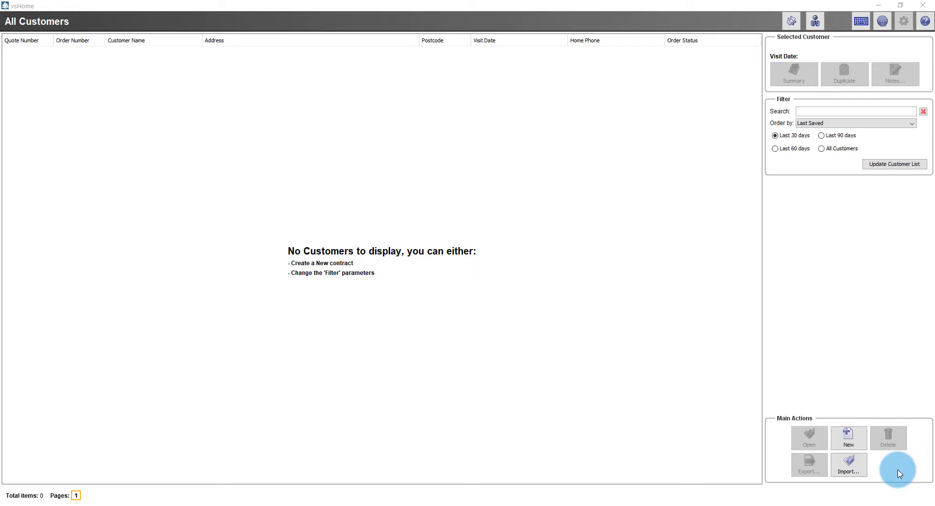
Open vsHome's Preferences from the globe icon on the empty customer list toolbar
{"action": "left_click", "coordinate": [884, 21]}
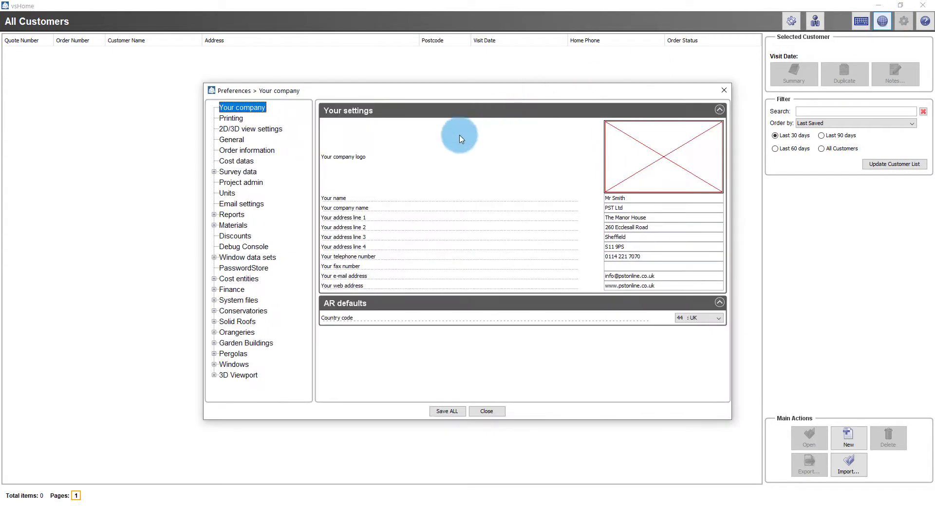
Expand Window data sets and select Data sets to list the 70mm and Default window systems
{"action": "left_click", "coordinate": [214, 258]}
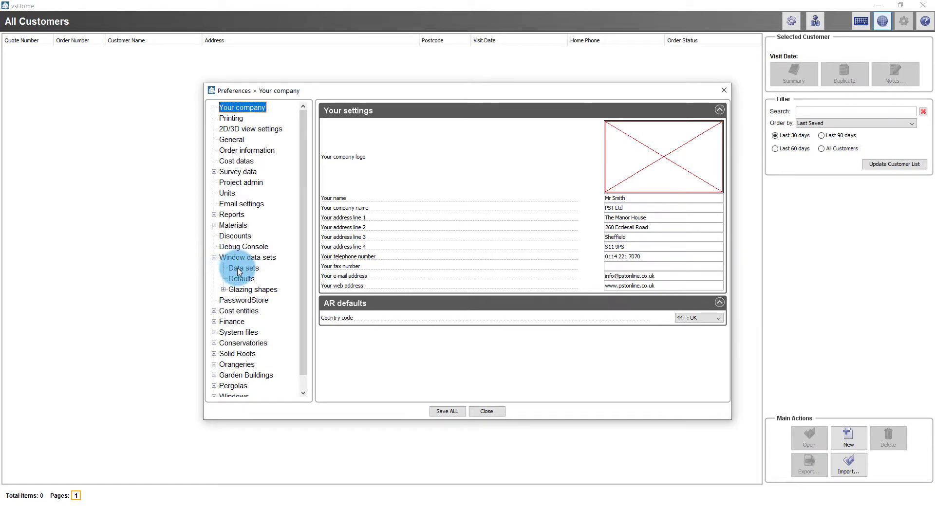
{"action": "left_click", "coordinate": [261, 259]}
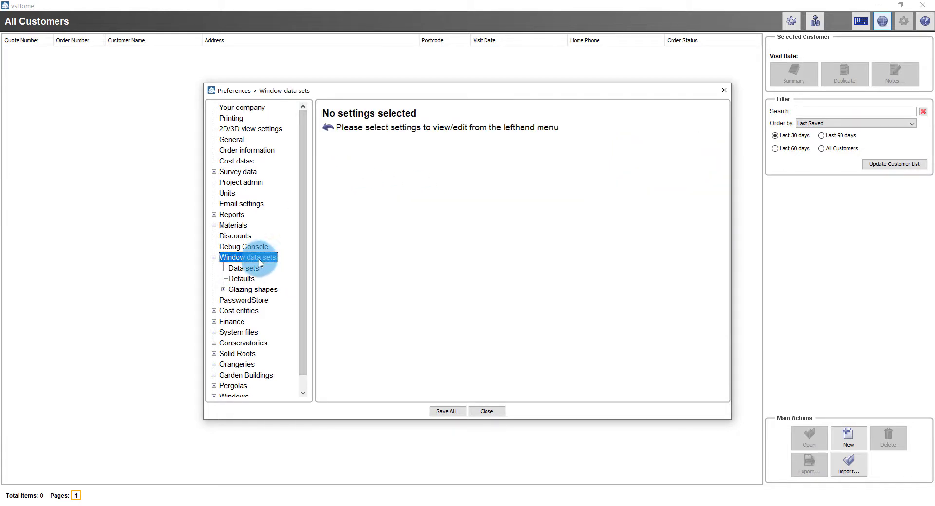
{"action": "left_click", "coordinate": [250, 271]}
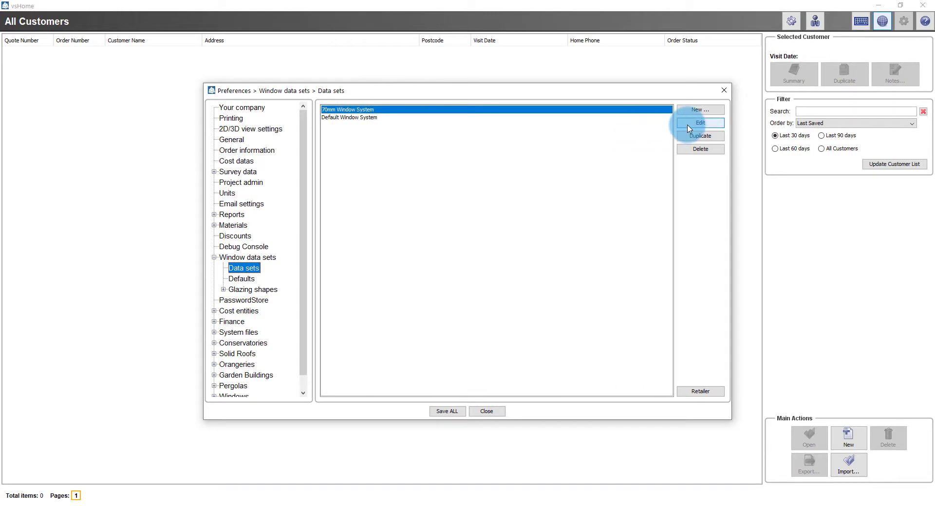
Edit the 70mm Window System and view its Glass Decoration Costs under Costs
{"action": "left_click", "coordinate": [700, 122]}
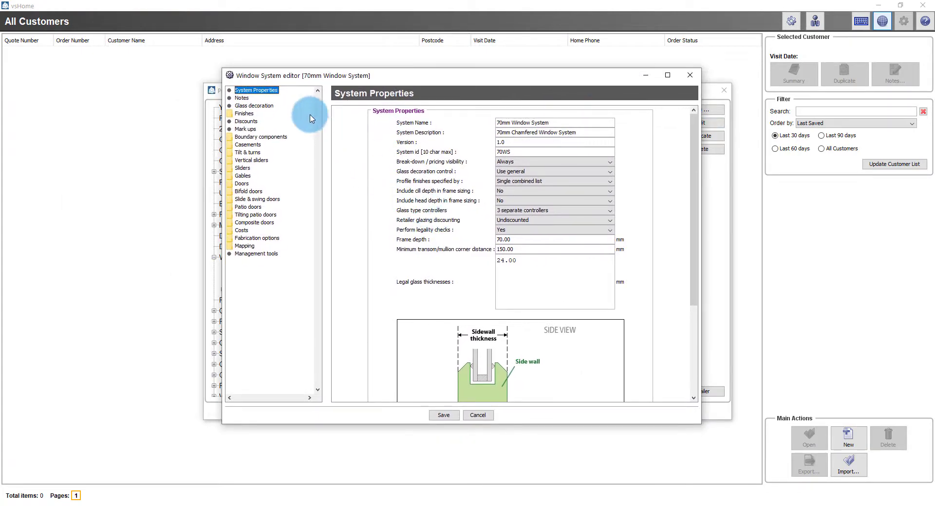
{"action": "left_click", "coordinate": [269, 106]}
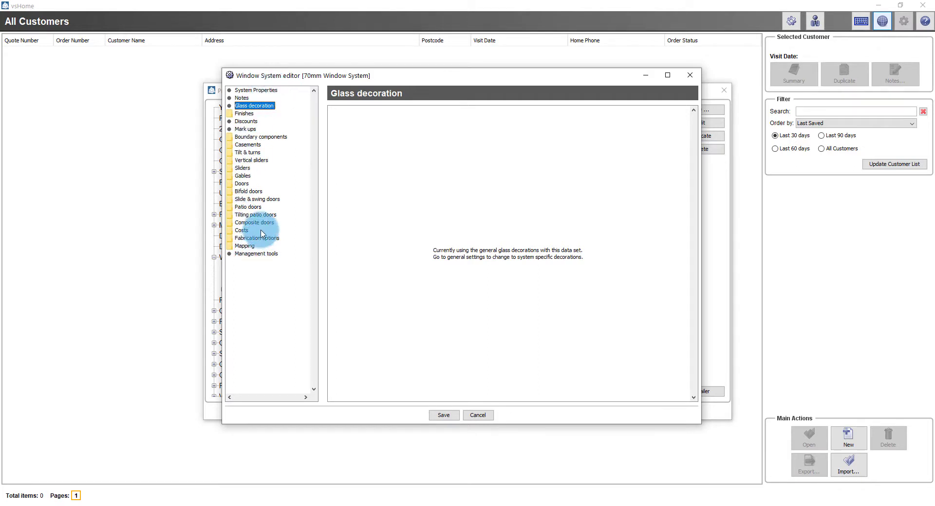
{"action": "double_click", "coordinate": [240, 232]}
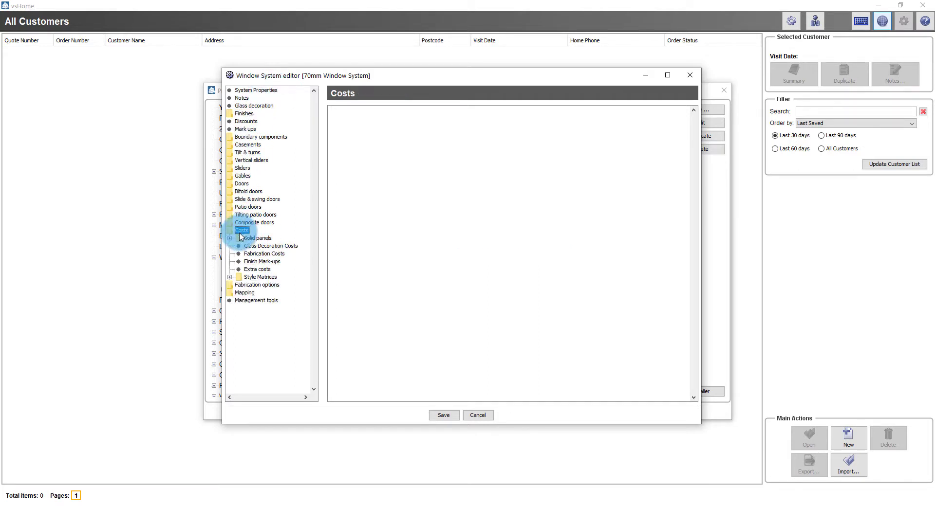
{"action": "left_click", "coordinate": [297, 248]}
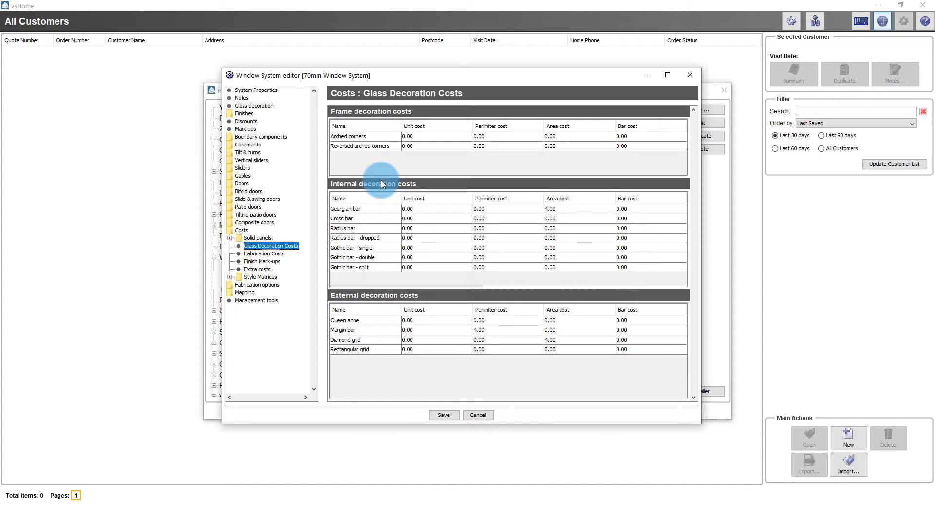
Set the 70mm system's Glass decoration control to 'Use system specified' and return to its empty Glass decoration list
{"action": "left_click", "coordinate": [275, 95]}
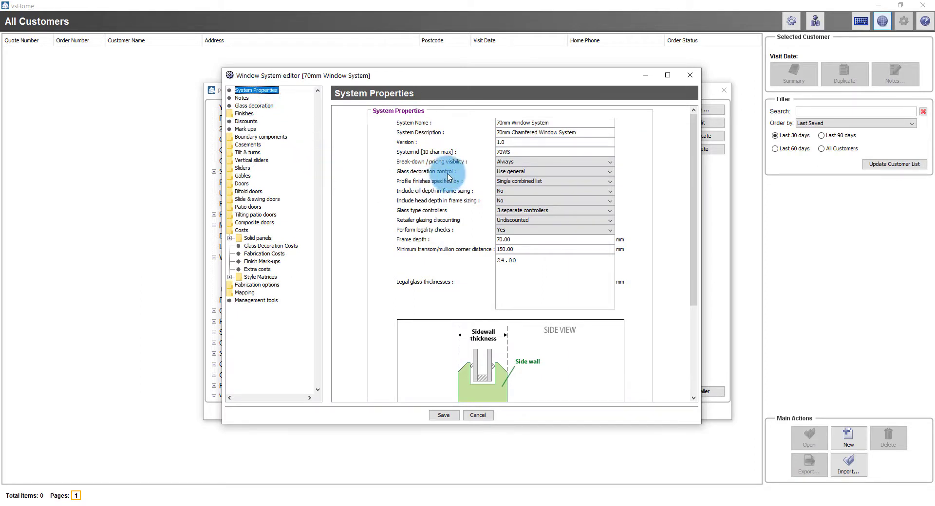
{"action": "left_click", "coordinate": [516, 172]}
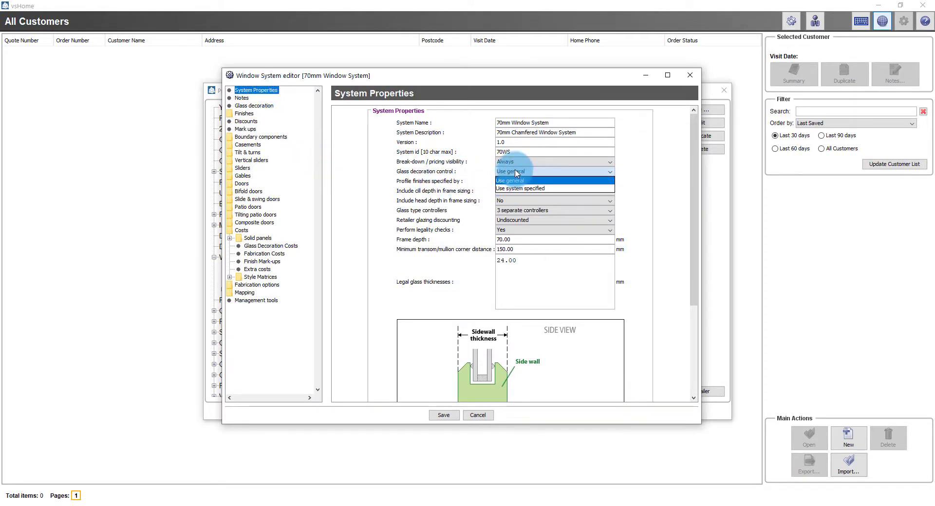
{"action": "left_click", "coordinate": [568, 189]}
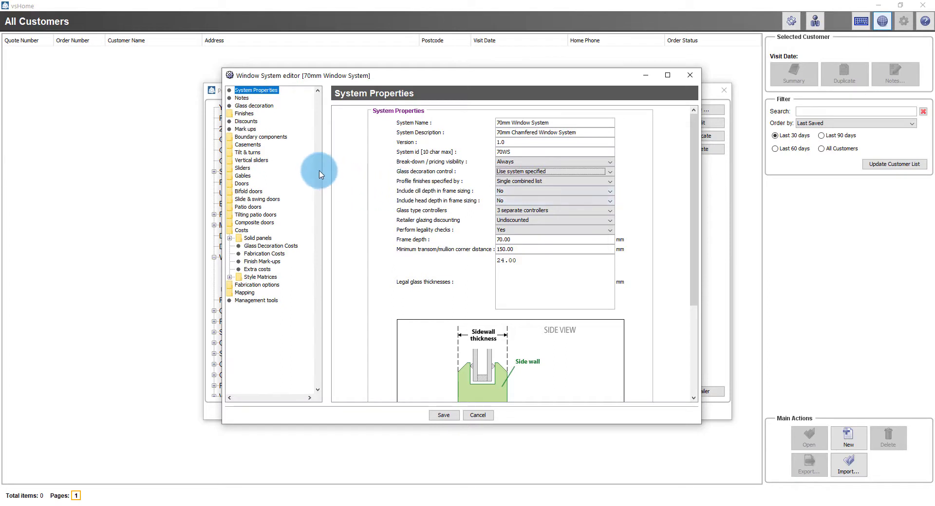
{"action": "left_click", "coordinate": [269, 107]}
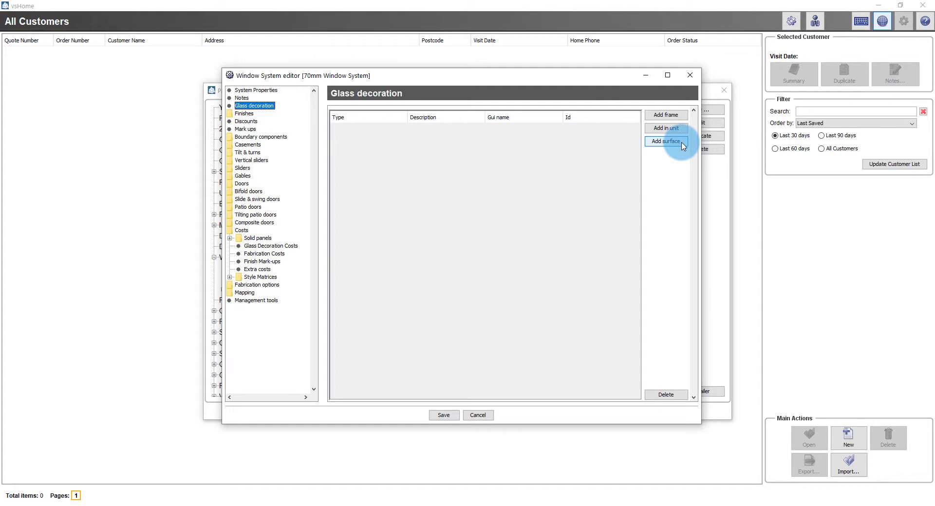
Add an Arched corners frame decoration with the default width 170.00, height 88.00 and radius 208.20
{"action": "left_click", "coordinate": [681, 117]}
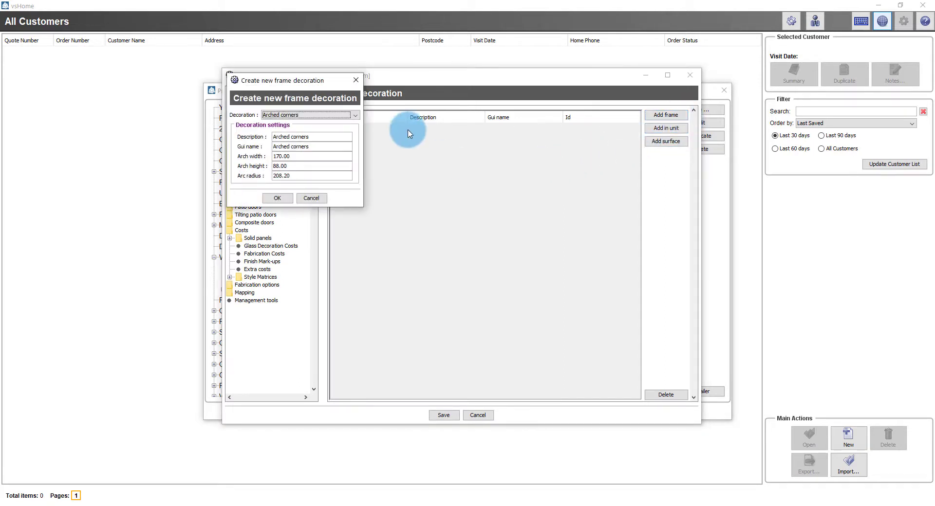
{"action": "left_click_drag", "start_coordinate": [337, 84], "coordinate": [451, 143]}
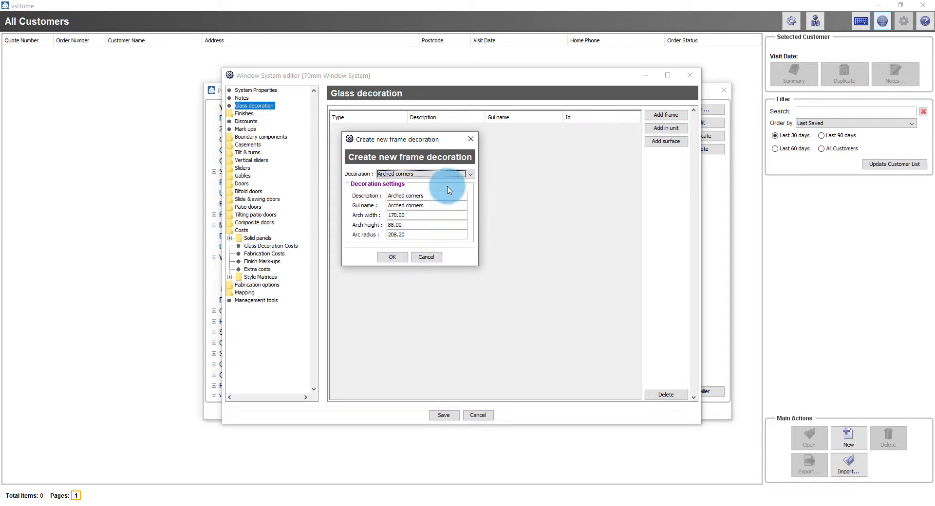
{"action": "left_click", "coordinate": [457, 175]}
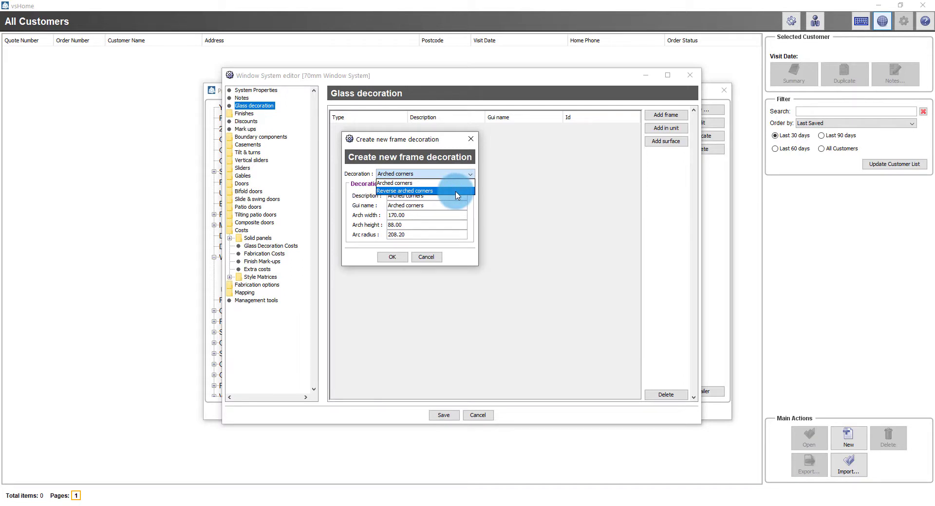
{"action": "left_click", "coordinate": [460, 183]}
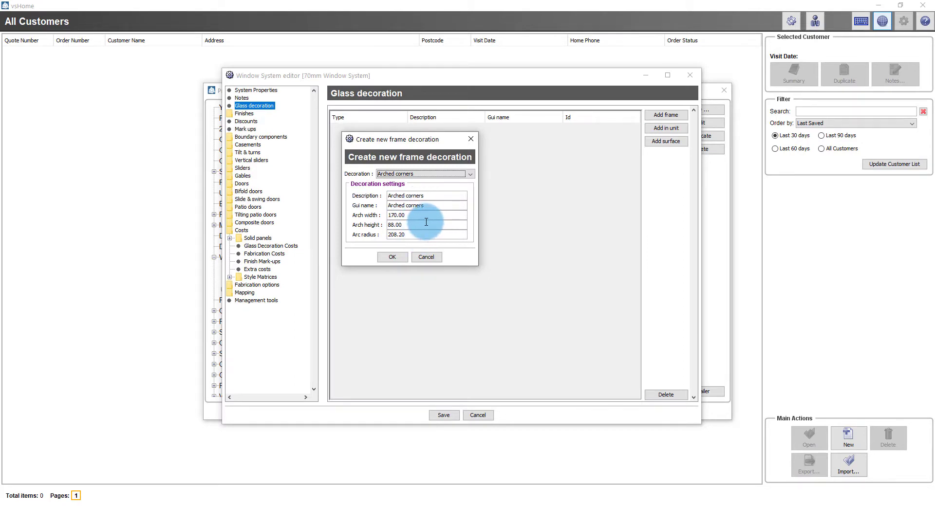
{"action": "left_click", "coordinate": [394, 257]}
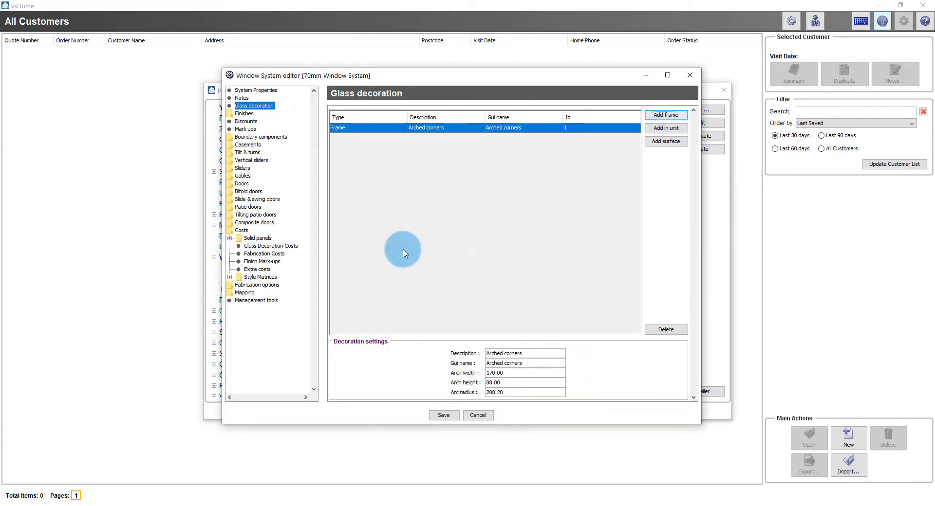
Add a Georgian bars in-unit decoration, colour Automatic, applied to the whole frame, no surface decoration allowed
{"action": "left_click", "coordinate": [671, 128]}
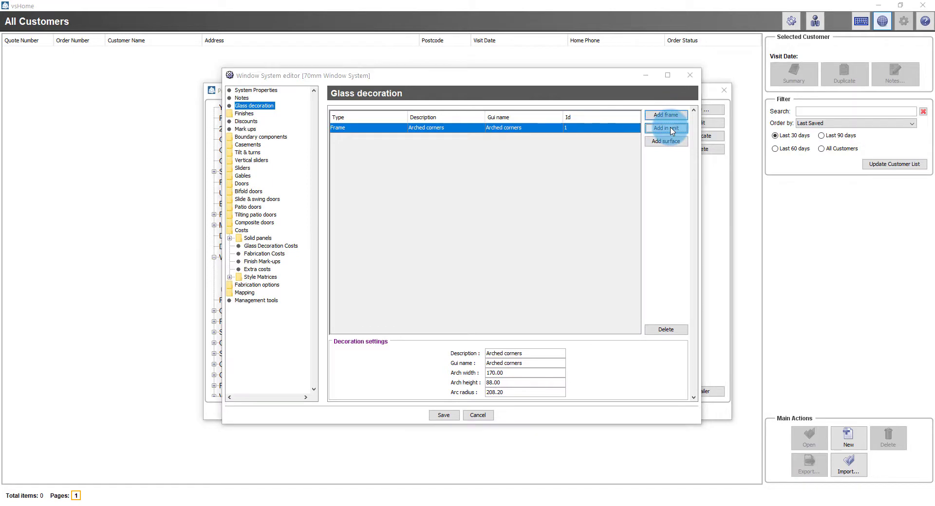
{"action": "left_click_drag", "start_coordinate": [339, 87], "coordinate": [522, 150]}
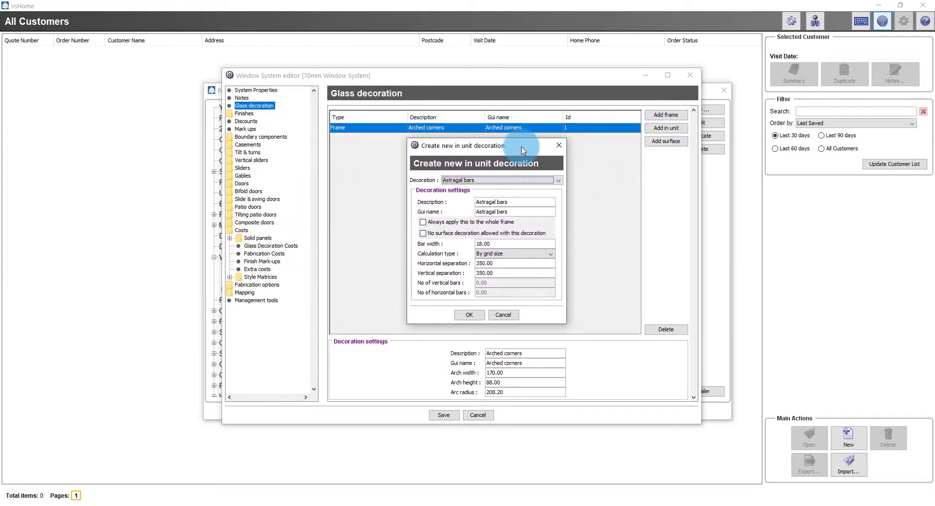
{"action": "left_click", "coordinate": [540, 182]}
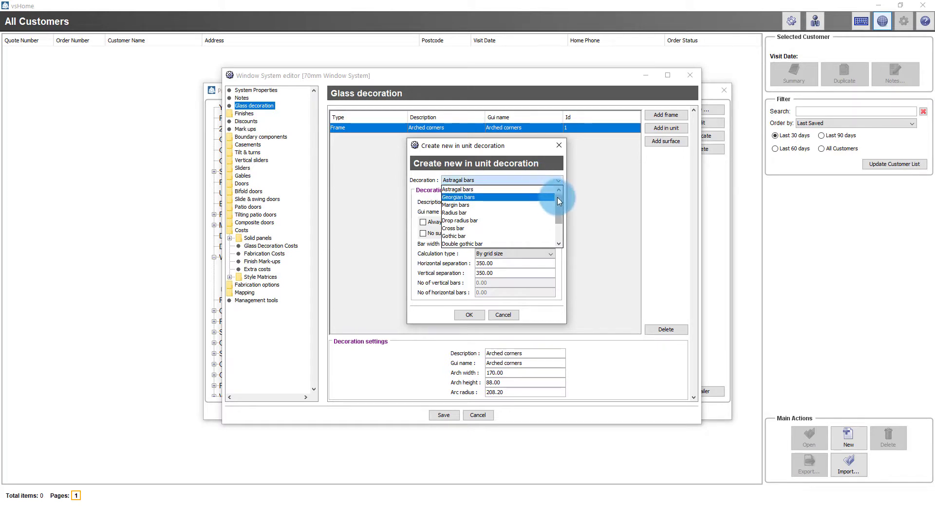
{"action": "left_click", "coordinate": [532, 198]}
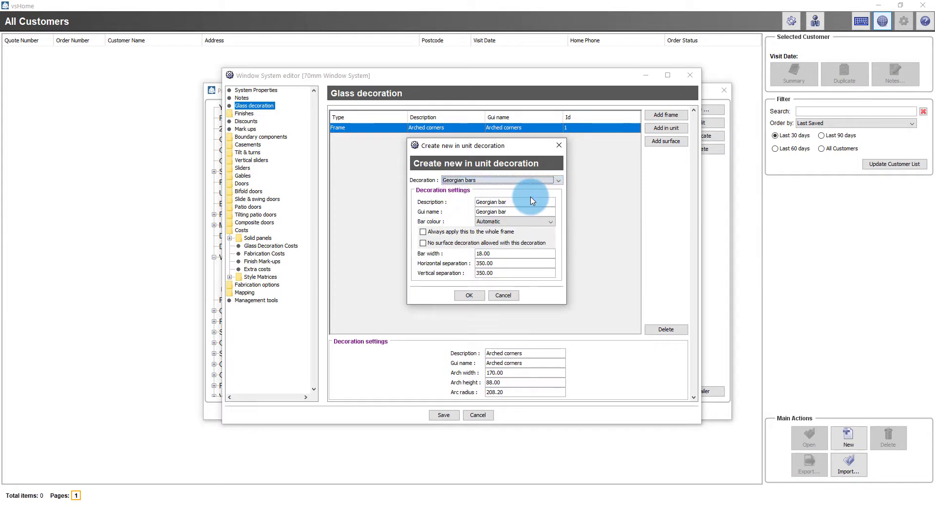
{"action": "left_click", "coordinate": [531, 226]}
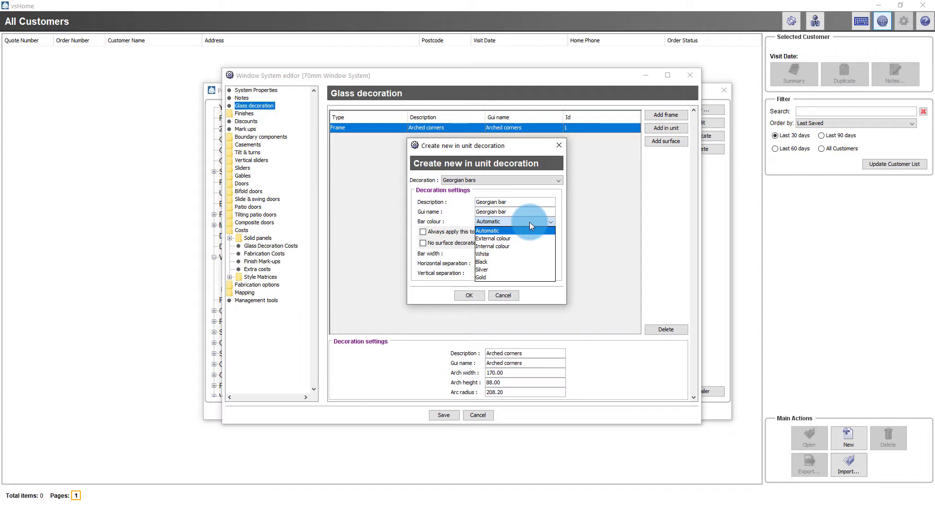
{"action": "left_click", "coordinate": [531, 225]}
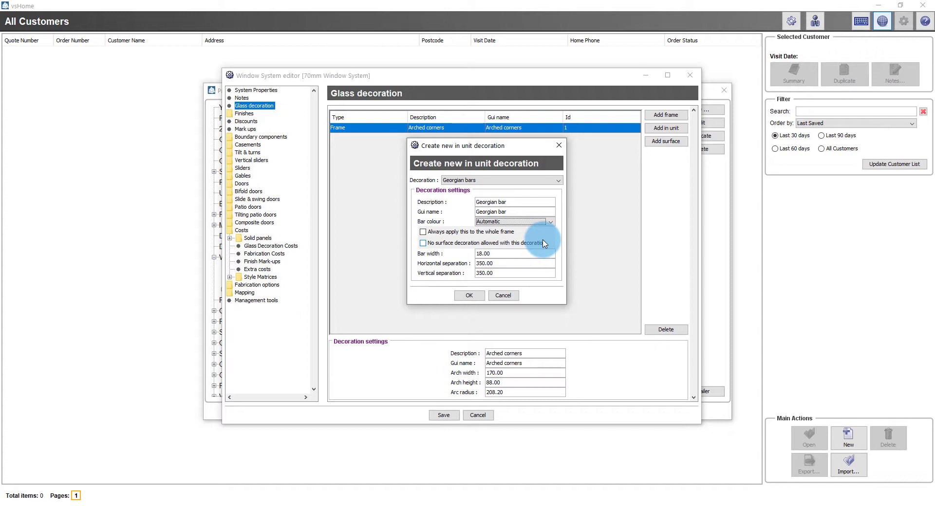
{"action": "left_click", "coordinate": [423, 232]}
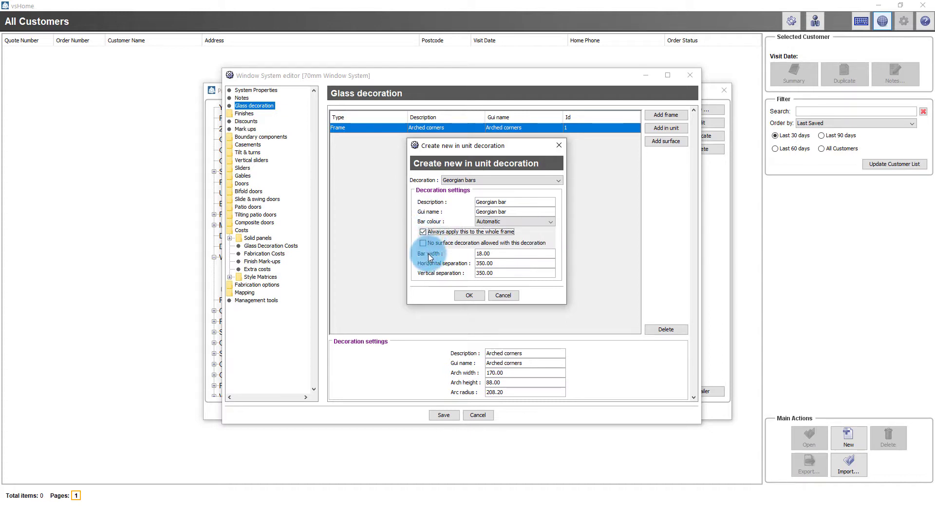
{"action": "left_click", "coordinate": [423, 244]}
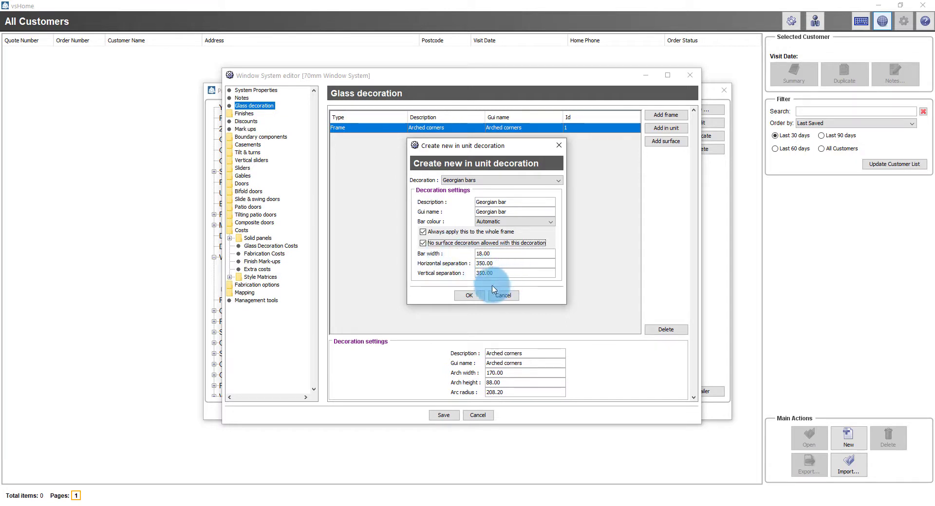
{"action": "left_click", "coordinate": [467, 295]}
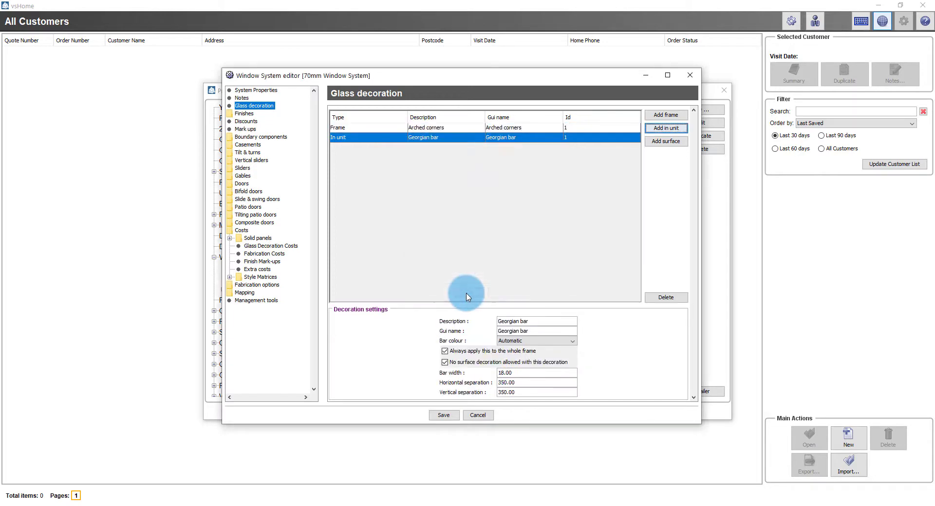
{"action": "left_click", "coordinate": [682, 130]}
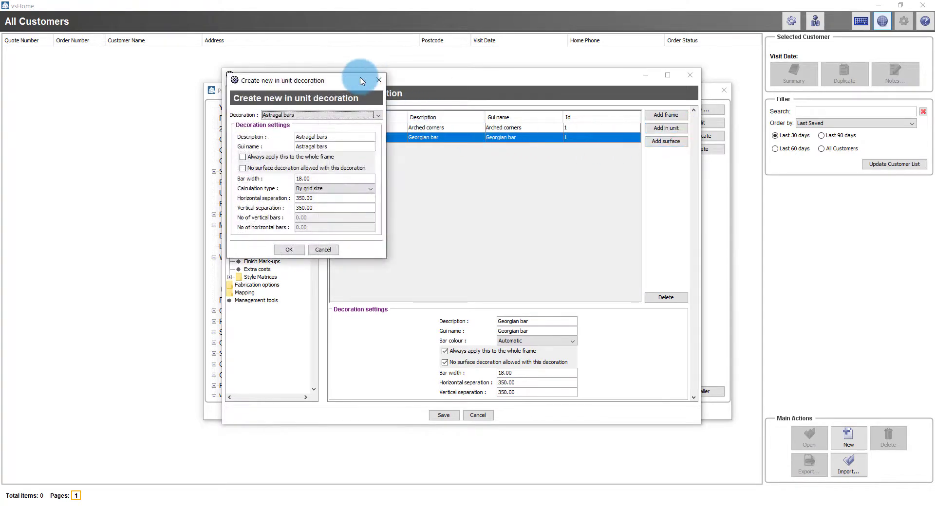
Add a Gothic bar - single in-unit decoration that disallows surface decoration
{"action": "left_click_drag", "start_coordinate": [372, 83], "coordinate": [520, 131]}
{"action": "left_click", "coordinate": [501, 155]}
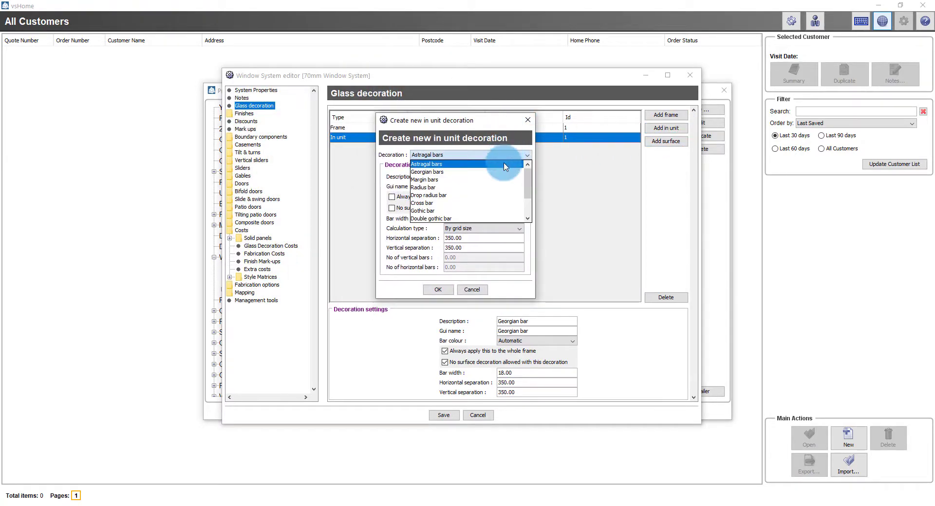
{"action": "left_click", "coordinate": [484, 211]}
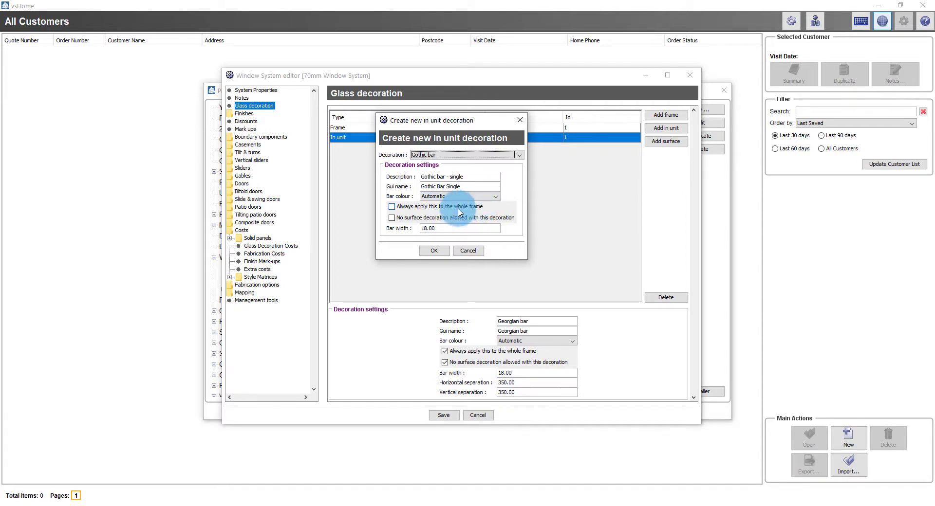
{"action": "left_click", "coordinate": [393, 219]}
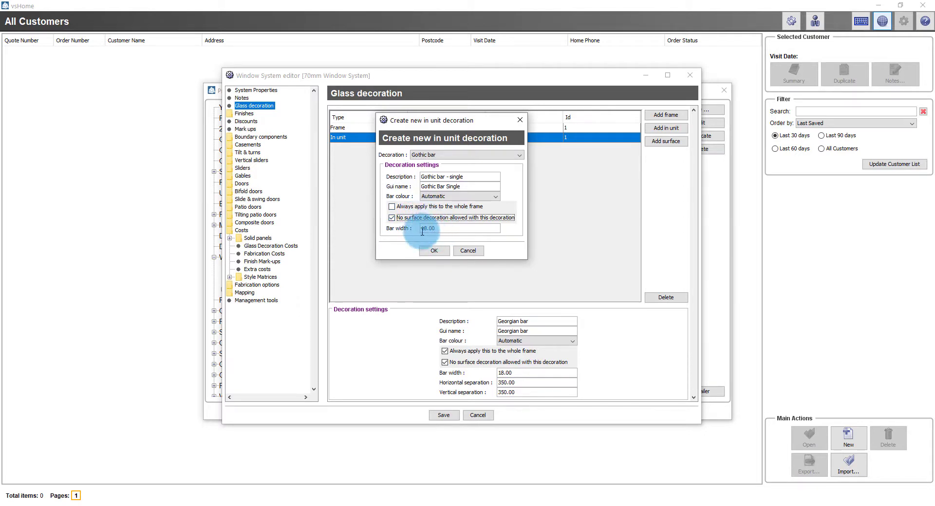
{"action": "left_click", "coordinate": [435, 250]}
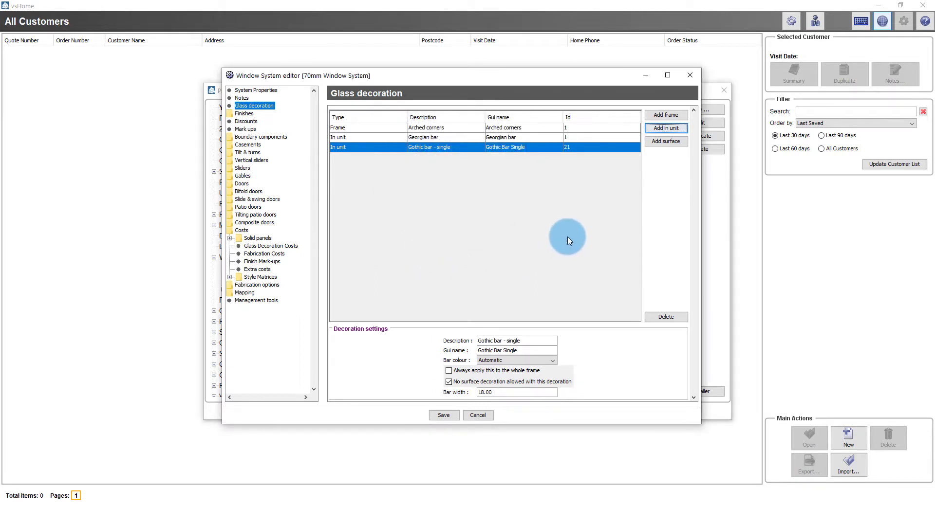
{"action": "left_click", "coordinate": [666, 141]}
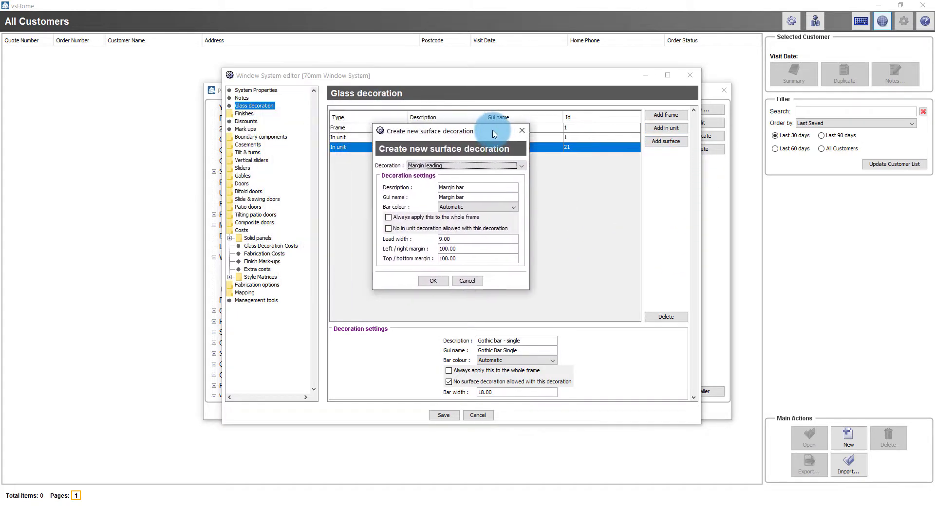
Add a Margin leading surface decoration named 'Margin Leading' with no in-unit decoration allowed
{"action": "left_click", "coordinate": [448, 167]}
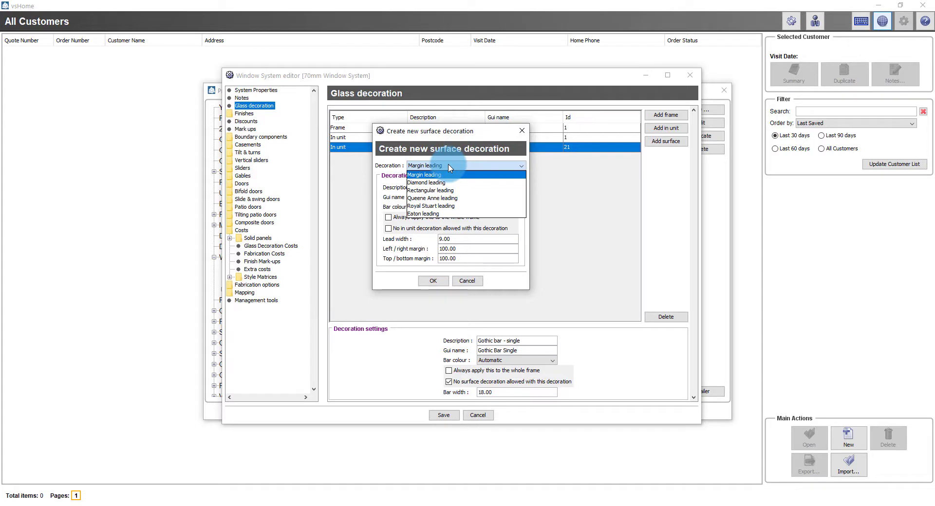
{"action": "left_click", "coordinate": [449, 168]}
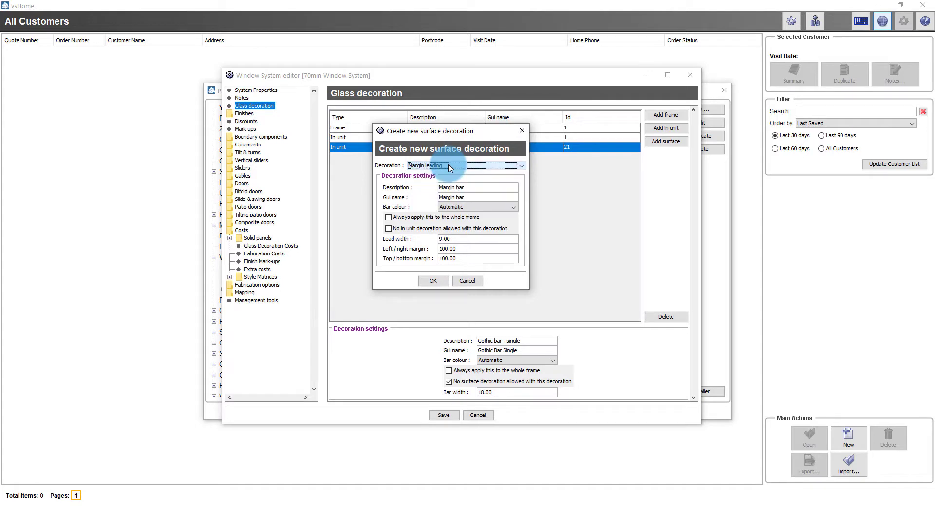
{"action": "double_click", "coordinate": [462, 187]}
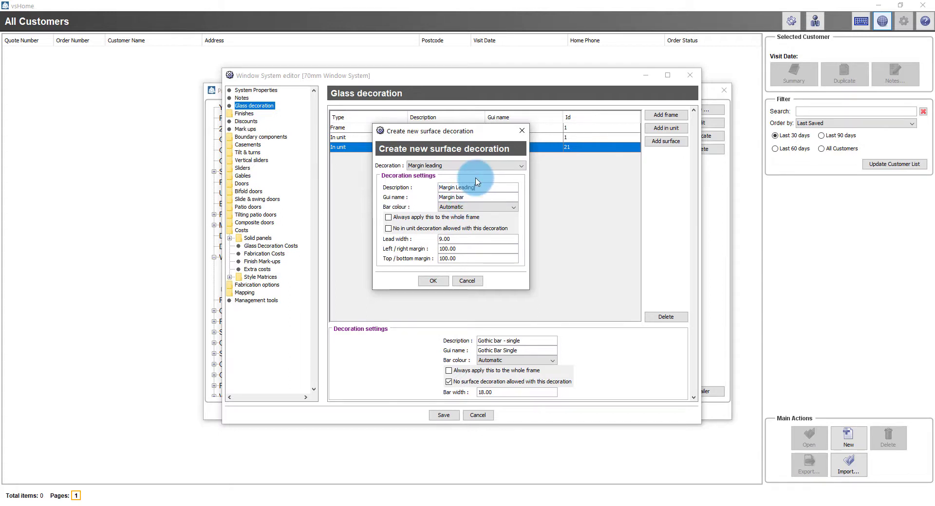
{"action": "double_click", "coordinate": [467, 198]}
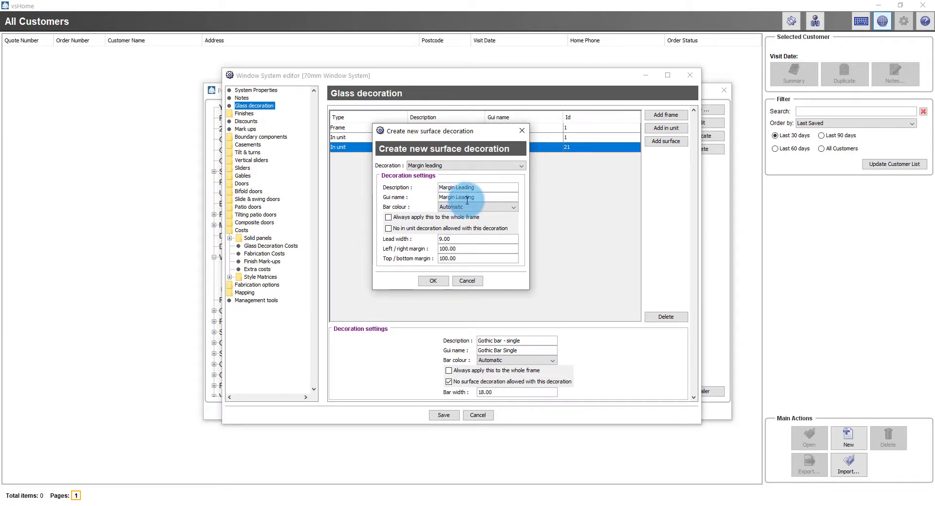
{"action": "left_click", "coordinate": [430, 233]}
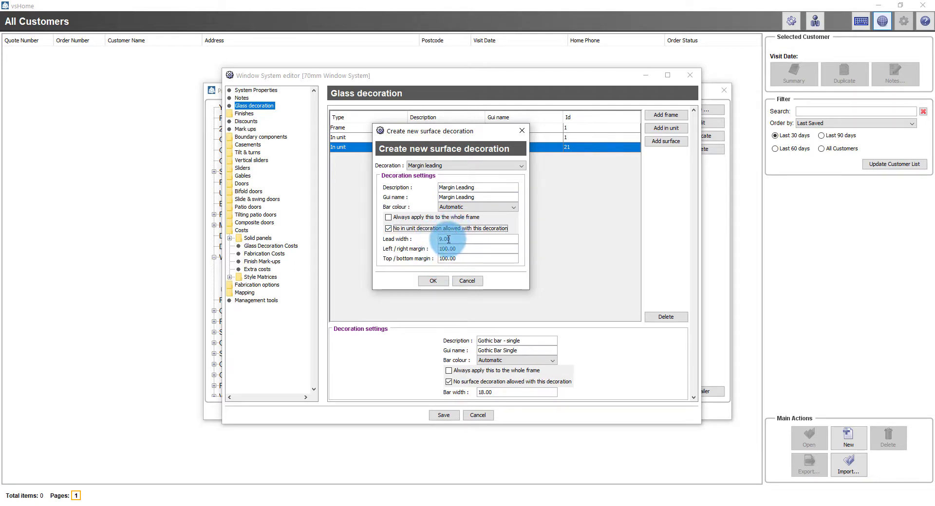
{"action": "left_click", "coordinate": [433, 280]}
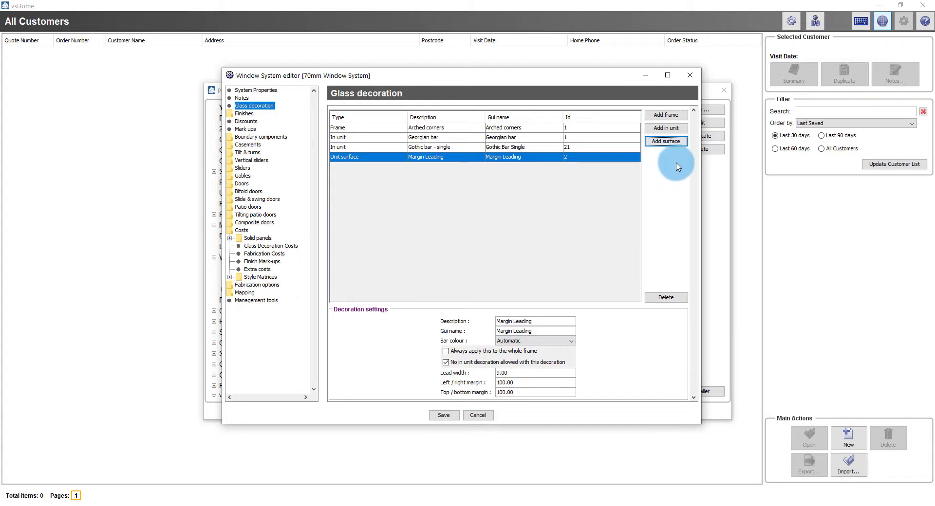
{"action": "left_click", "coordinate": [665, 141]}
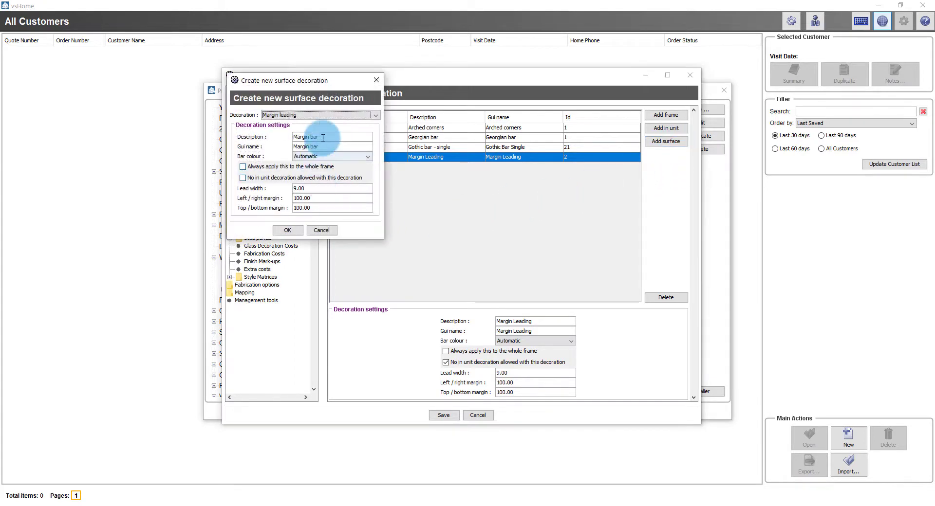
Add a Diamond leading surface decoration named 'Diamond Leading', whole frame, in-unit decorations disallowed
{"action": "left_click_drag", "start_coordinate": [348, 96], "coordinate": [487, 146]}
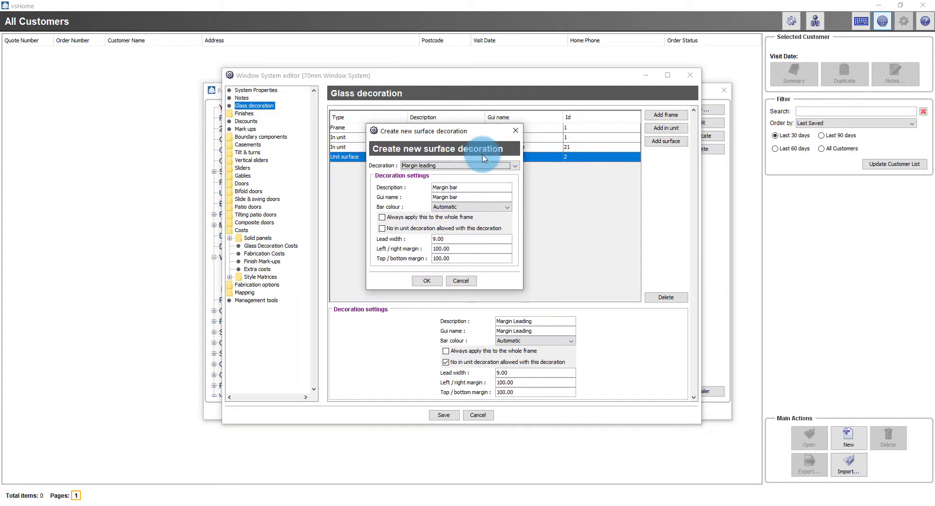
{"action": "left_click", "coordinate": [480, 165]}
{"action": "left_click", "coordinate": [448, 181]}
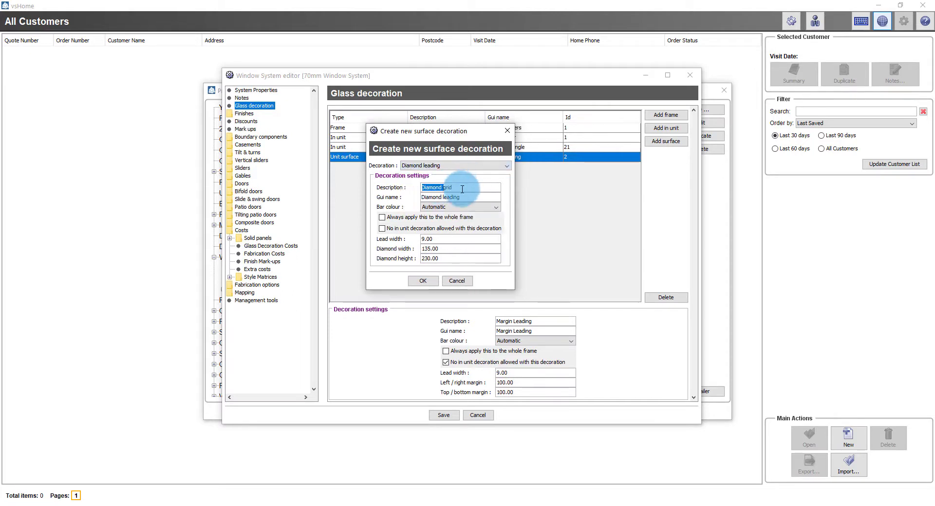
{"action": "double_click", "coordinate": [448, 188]}
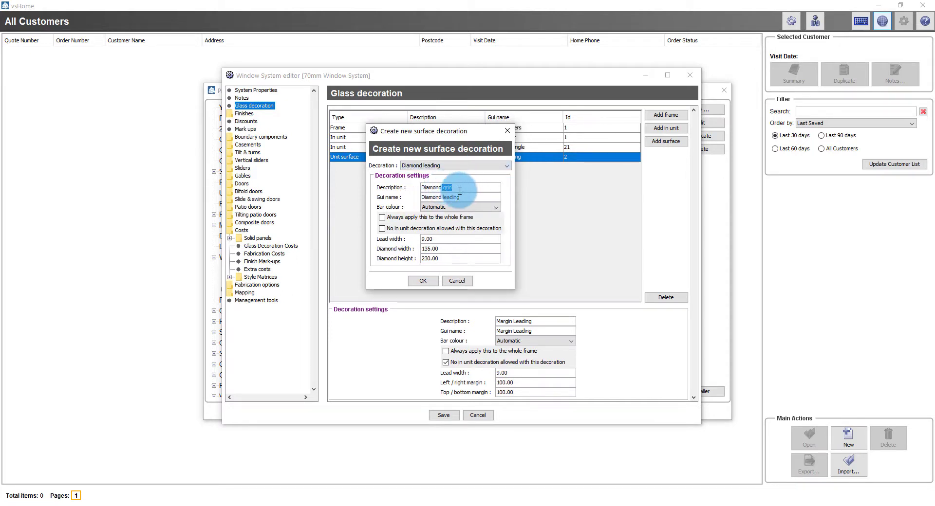
{"action": "key", "text": "BackSpace"}
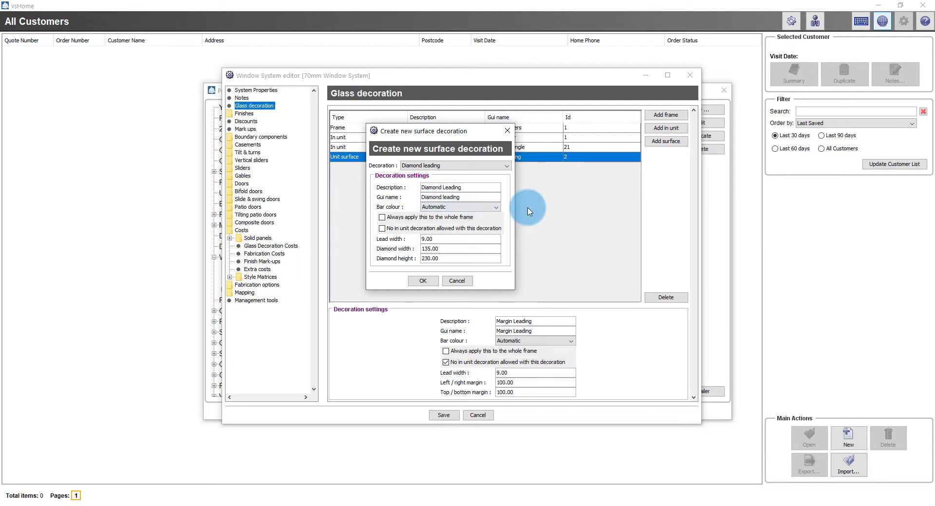
{"action": "key", "text": "BackSpace"}
{"action": "type", "text": "L"}
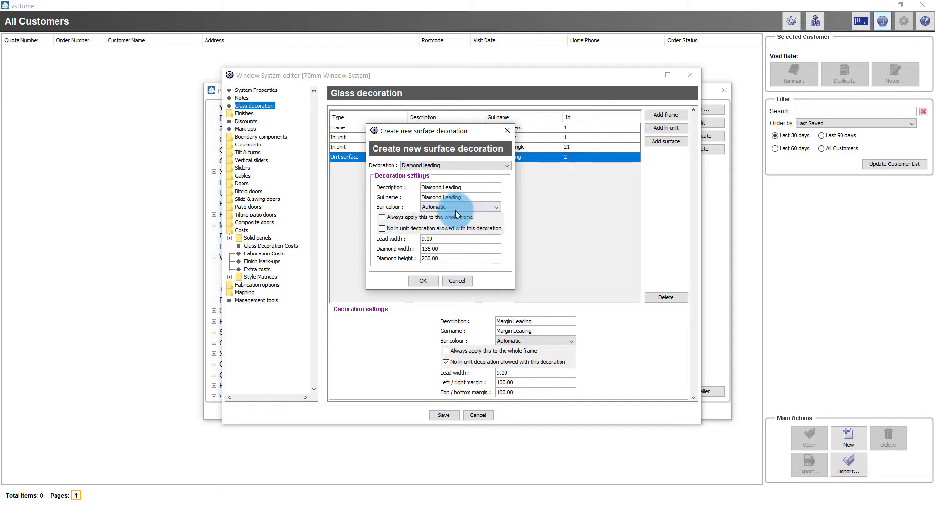
{"action": "left_click", "coordinate": [387, 218]}
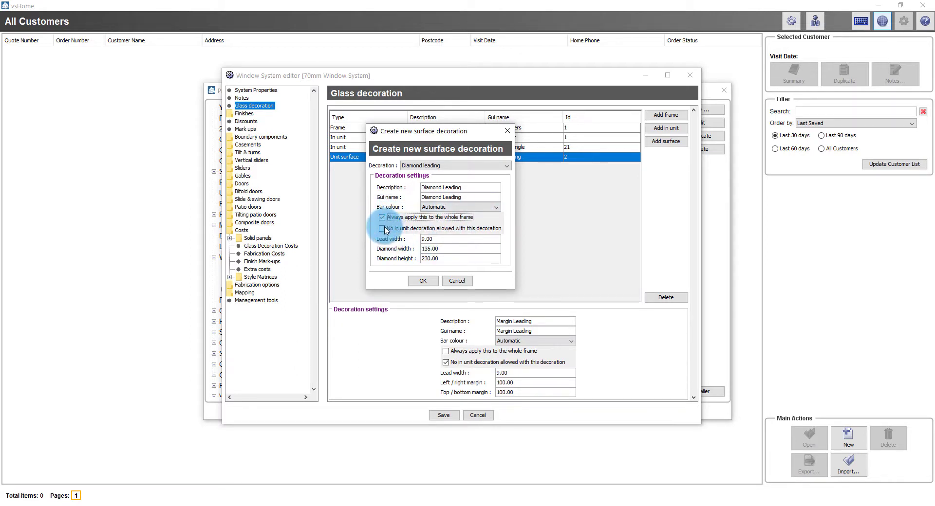
{"action": "left_click", "coordinate": [387, 229]}
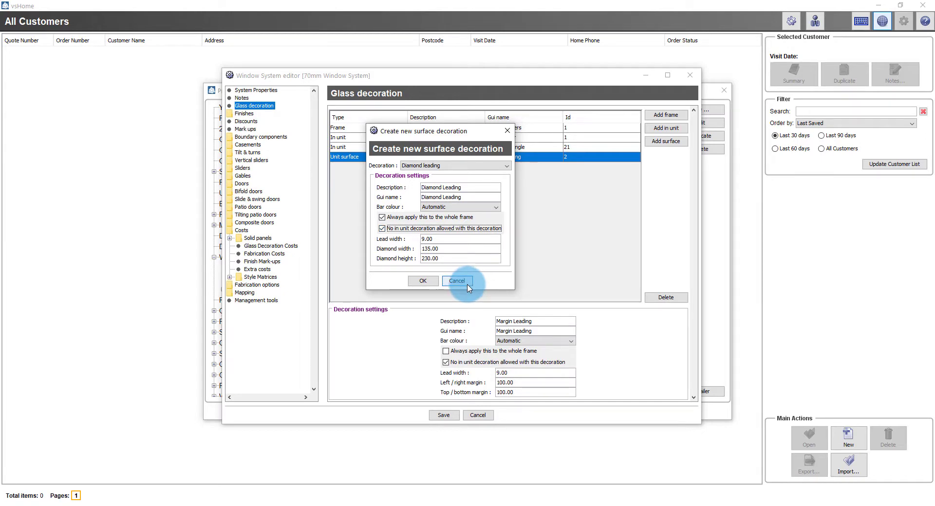
{"action": "left_click", "coordinate": [422, 280]}
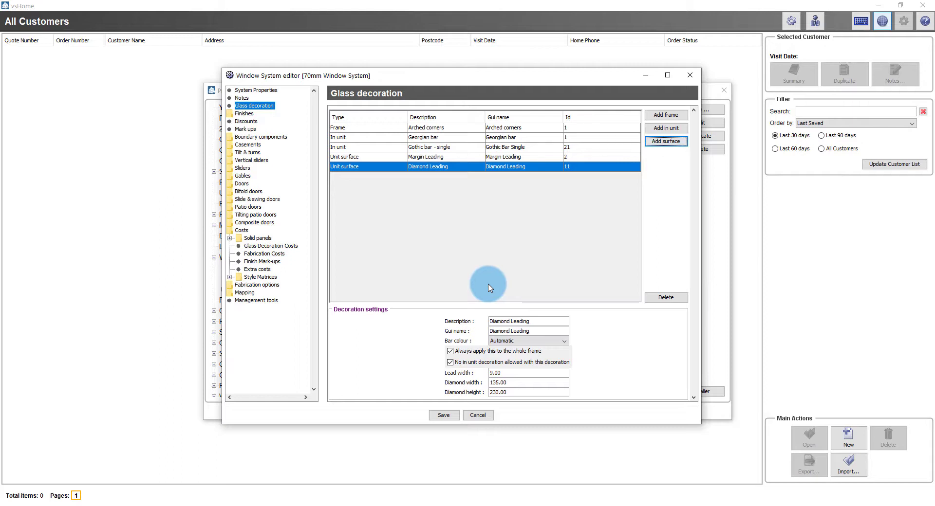
{"action": "left_click", "coordinate": [243, 230]}
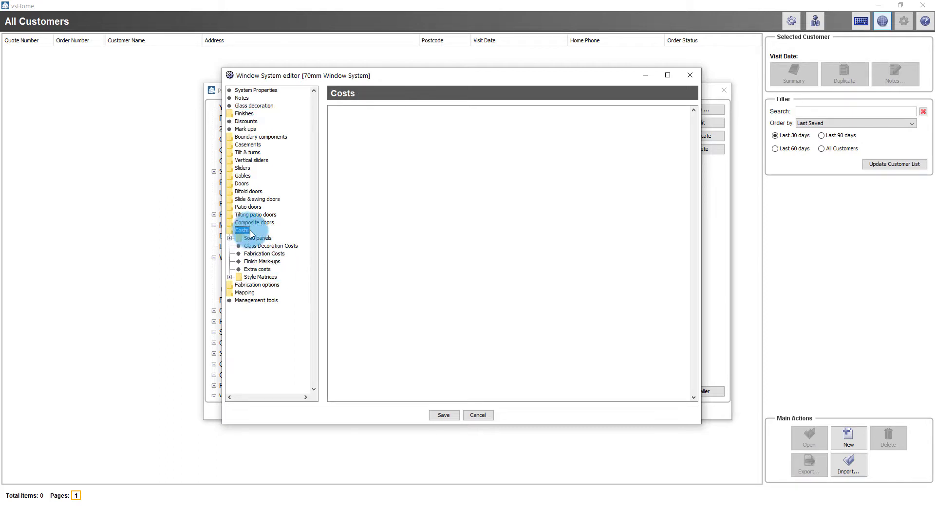
View the Glass Decoration Costs page listing all five new decorations at 0.00
{"action": "left_click", "coordinate": [271, 246]}
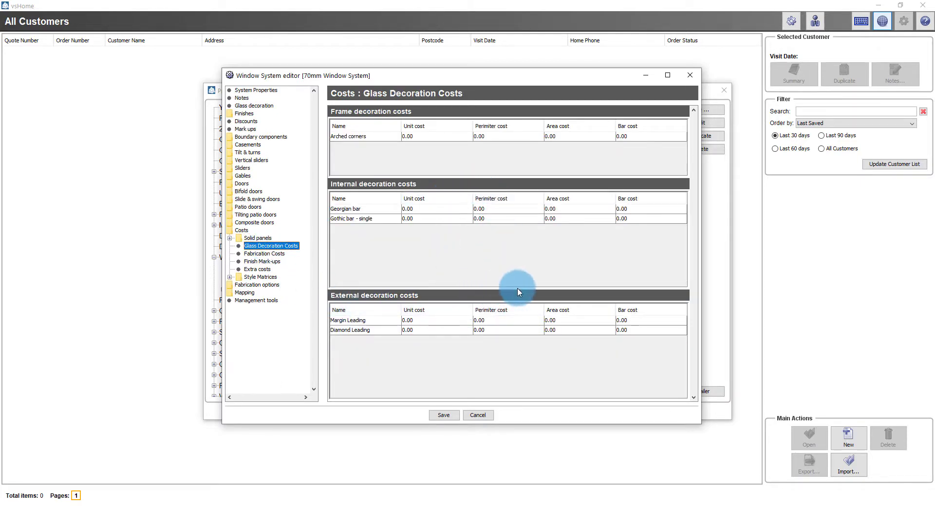
{"action": "left_click", "coordinate": [549, 319]}
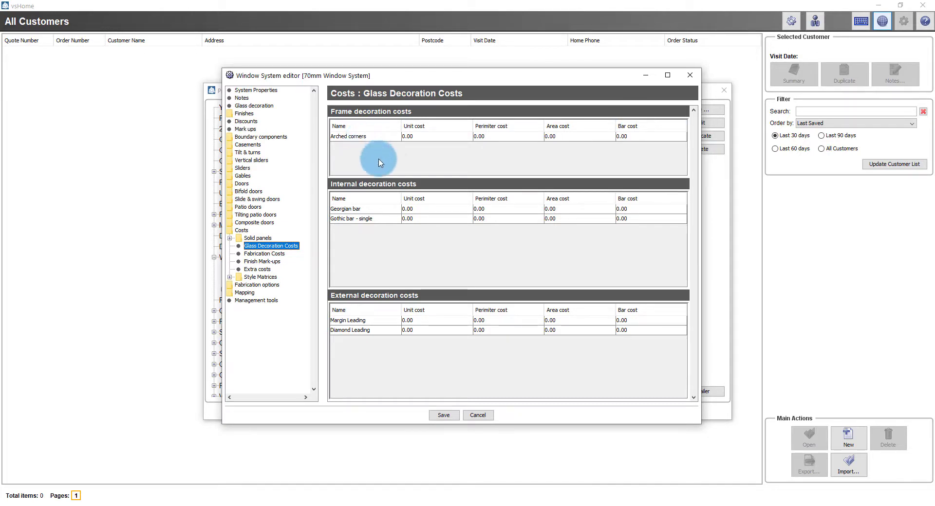
Set the Arched corners unit cost and the Georgian bar area cost to 4.00
{"action": "double_click", "coordinate": [436, 138]}
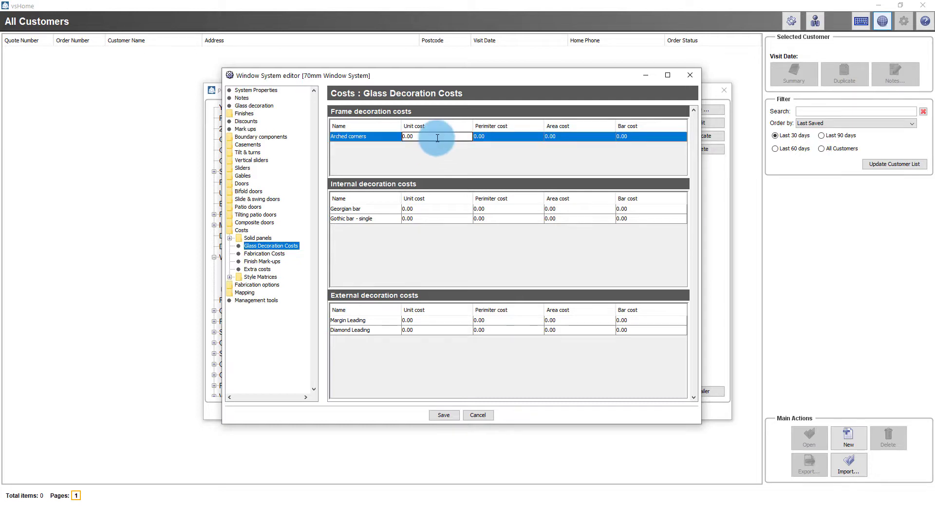
{"action": "key", "text": "BackSpace"}
{"action": "key", "text": "BackSpace"}
{"action": "key", "text": "BackSpace"}
{"action": "key", "text": "BackSpace"}
{"action": "type", "text": "4.00"}
{"action": "double_click", "coordinate": [562, 210]}
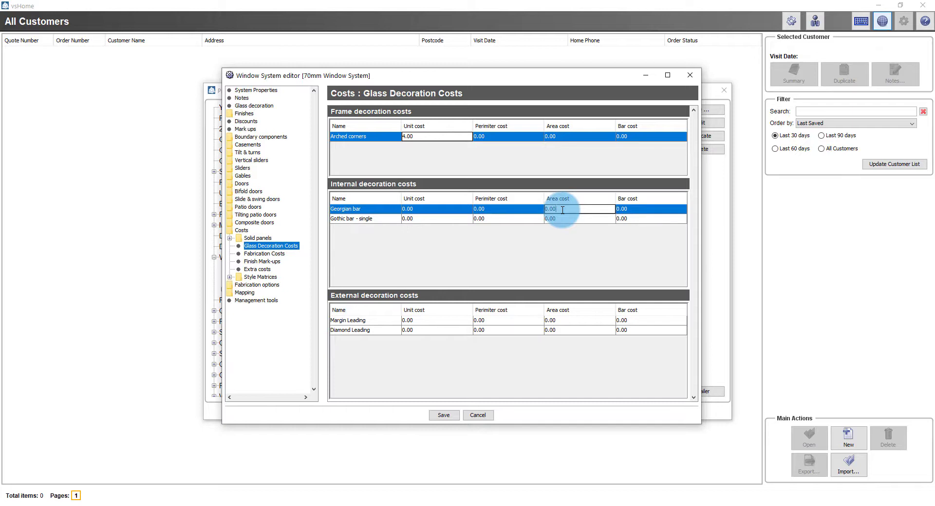
{"action": "double_click", "coordinate": [561, 210]}
{"action": "type", "text": "4.00"}
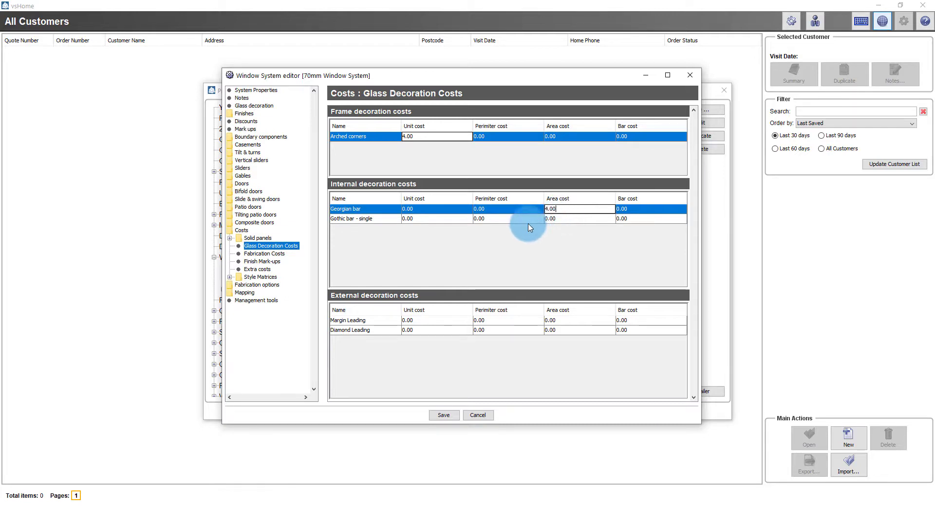
{"action": "left_click", "coordinate": [434, 220]}
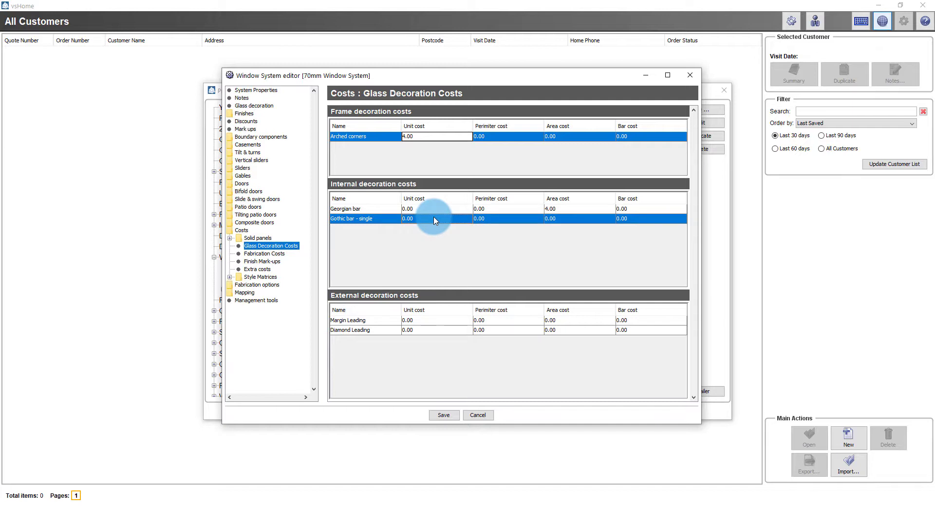
Set the Gothic bar - single, Margin Leading and Diamond Leading costs to 4.00, then save
{"action": "double_click", "coordinate": [434, 220]}
{"action": "type", "text": "4"}
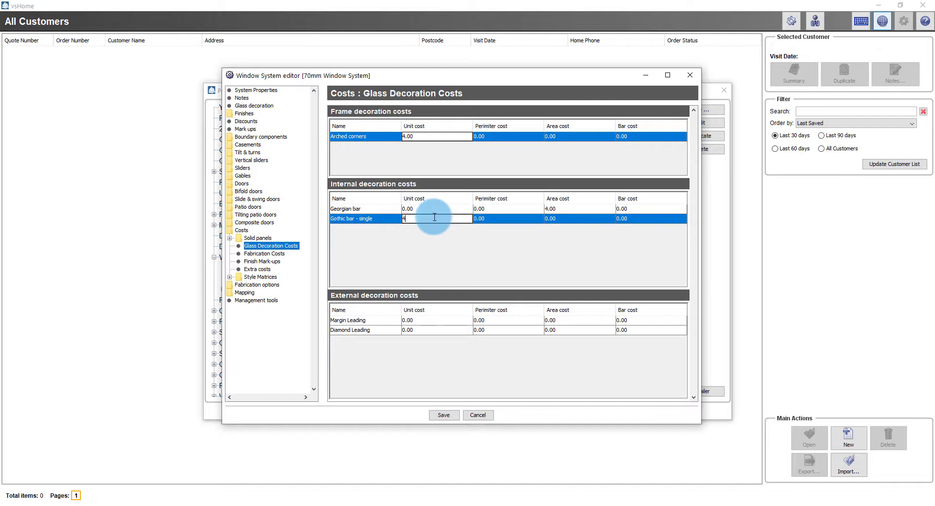
{"action": "type", "text": ".00"}
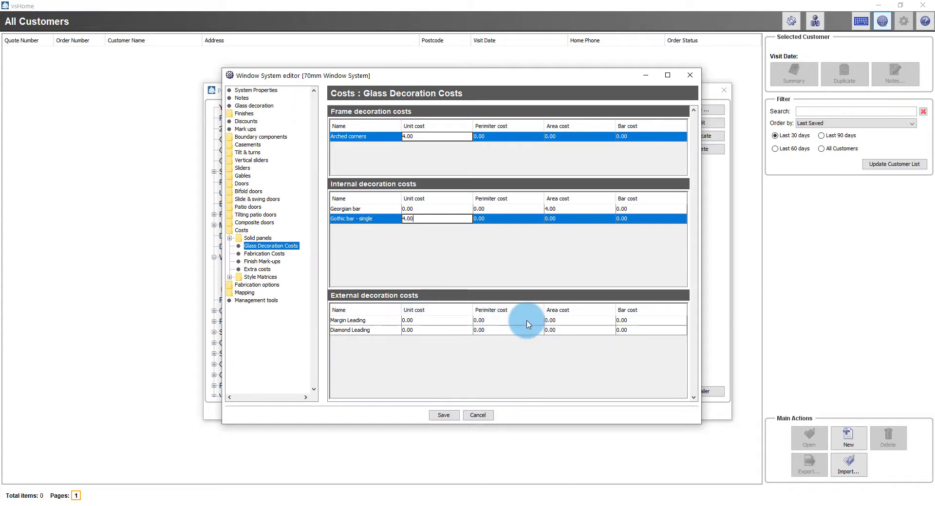
{"action": "left_click", "coordinate": [527, 320]}
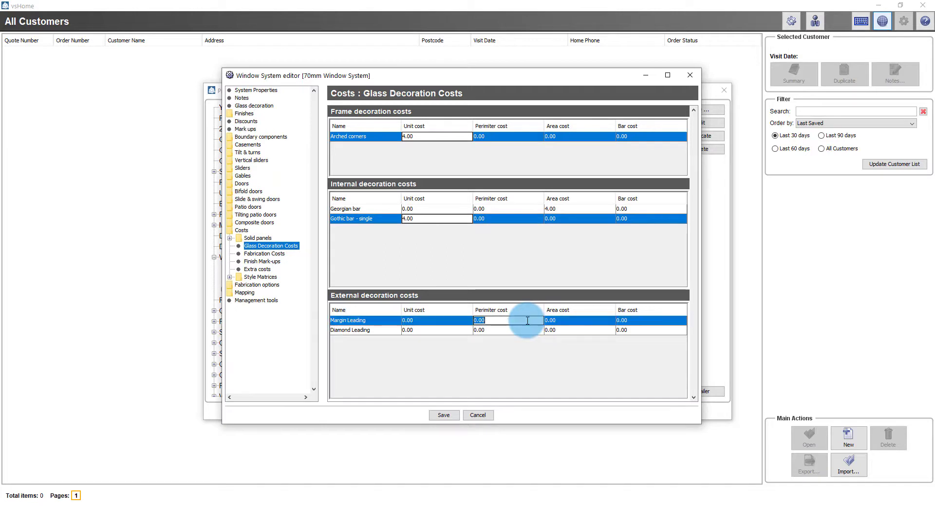
{"action": "type", "text": "4.0"}
{"action": "left_click", "coordinate": [564, 331]}
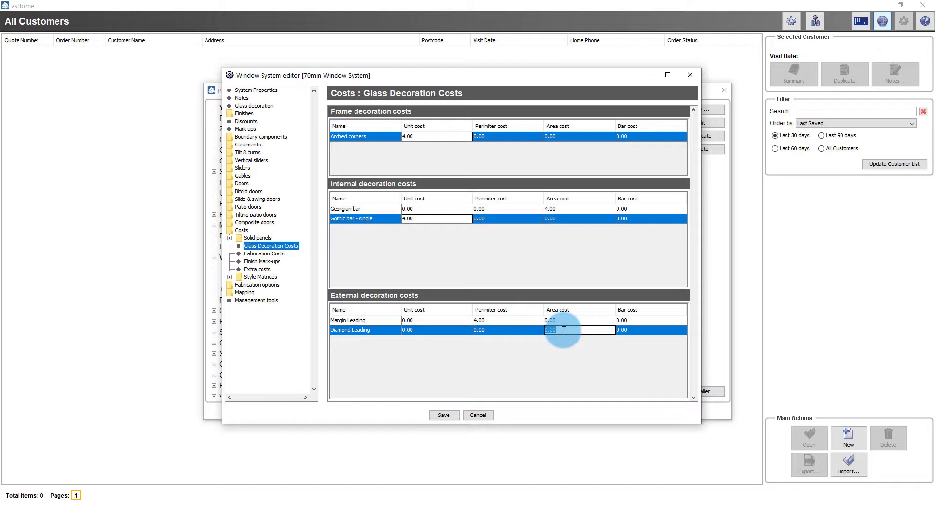
{"action": "type", "text": "4.00"}
{"action": "left_click", "coordinate": [443, 415]}
Confirm saving the 70mm Window System, close Preferences, and shut vsHome down
{"action": "left_click", "coordinate": [435, 262]}
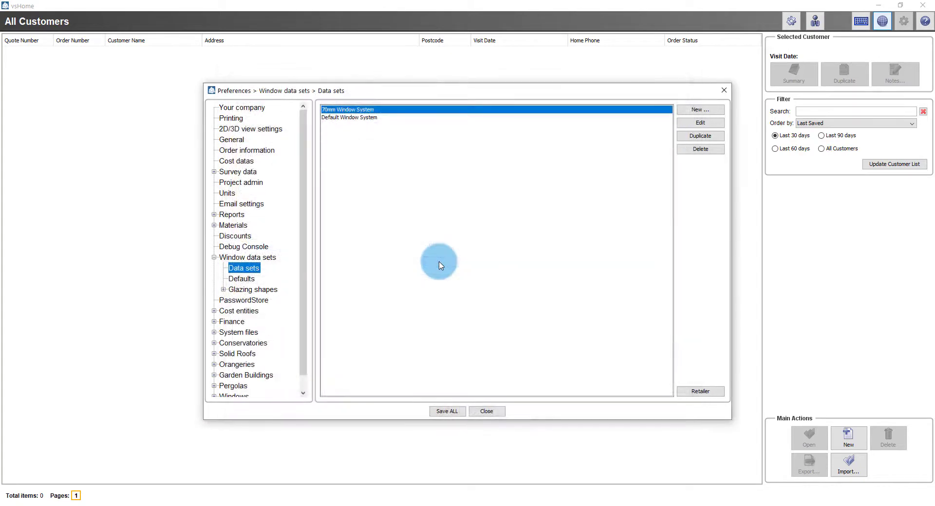
{"action": "left_click", "coordinate": [490, 414]}
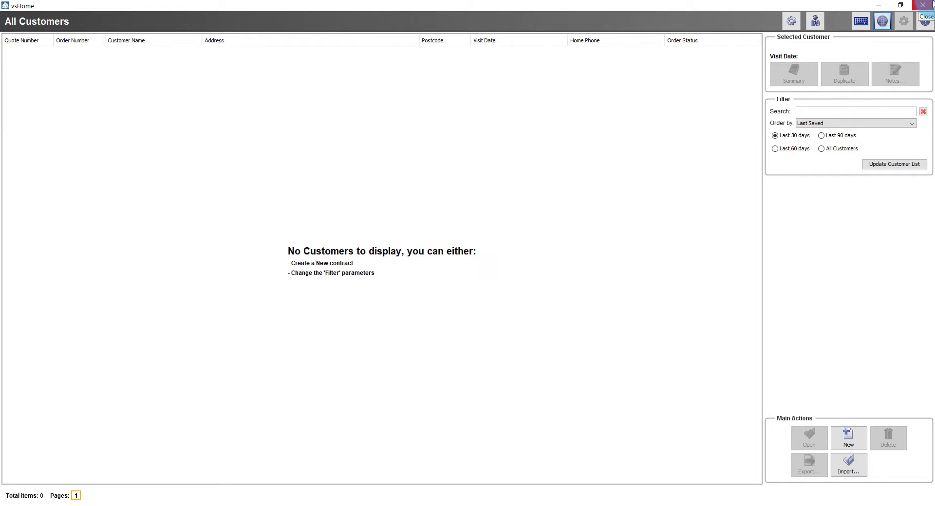
{"action": "left_click", "coordinate": [930, 4]}
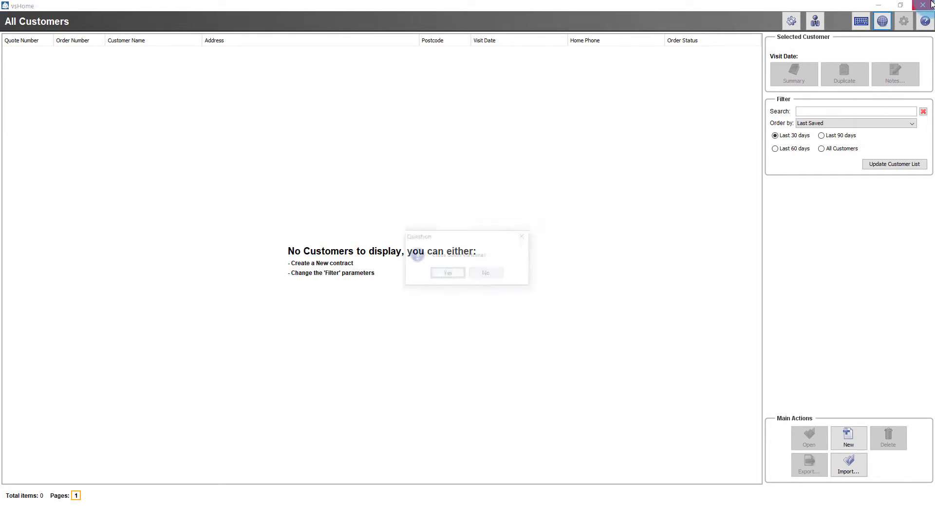
{"action": "left_click", "coordinate": [446, 274]}
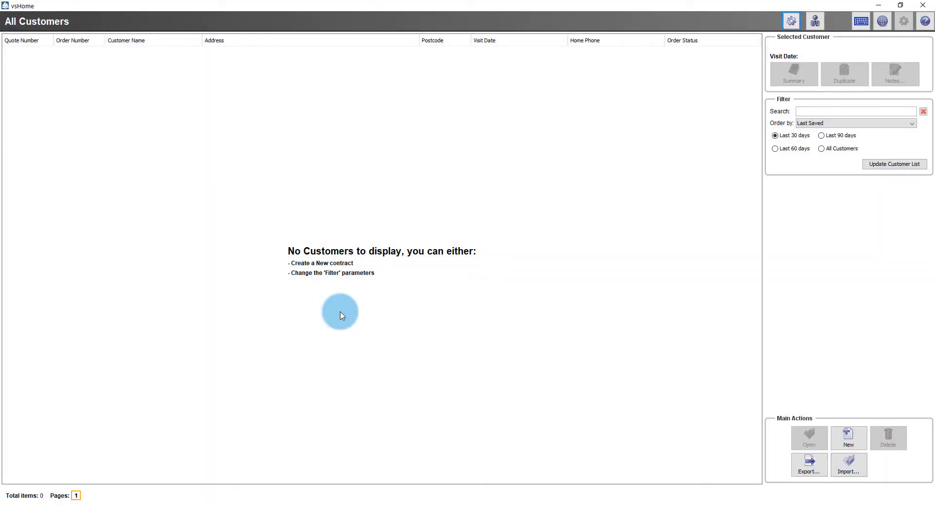
Start a new contract, add the first ridged conservatory model, and view it in 3D from the front side
{"action": "left_click", "coordinate": [845, 441]}
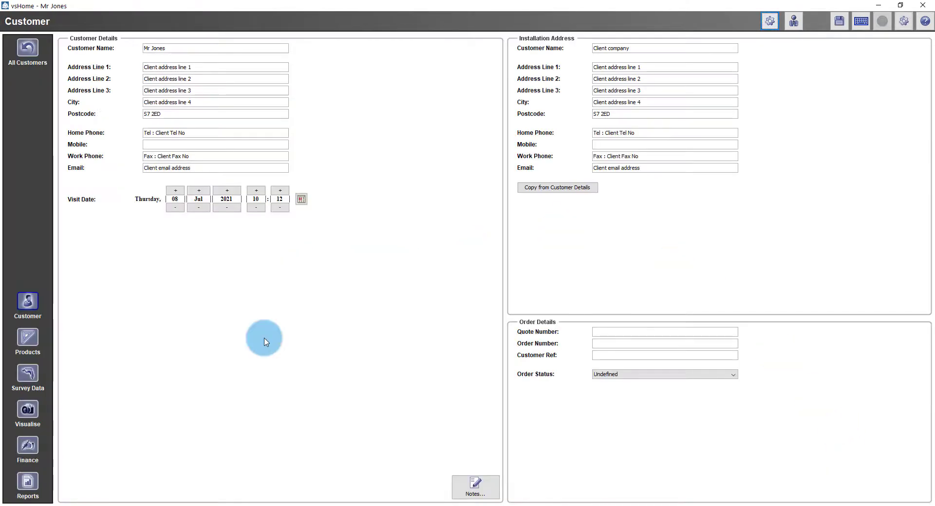
{"action": "left_click", "coordinate": [28, 338]}
{"action": "left_click", "coordinate": [918, 490]}
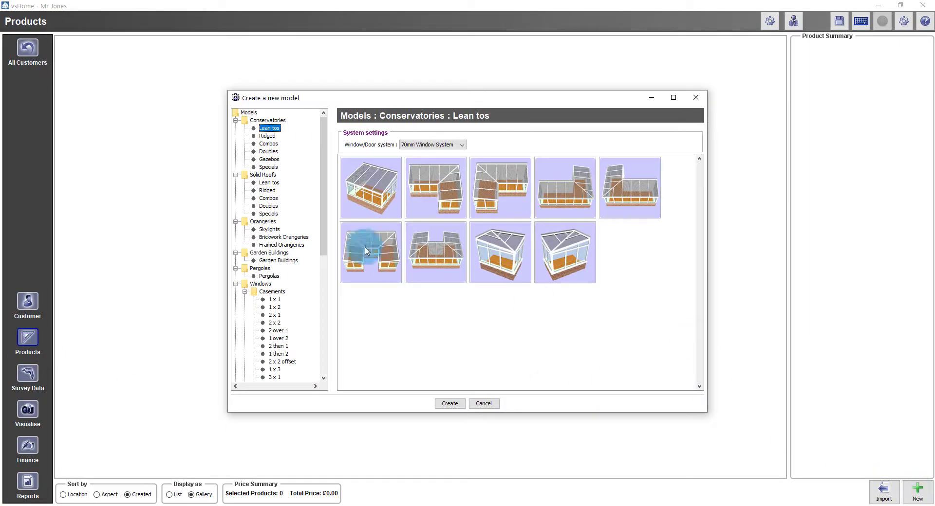
{"action": "left_click", "coordinate": [266, 137]}
{"action": "double_click", "coordinate": [389, 191]}
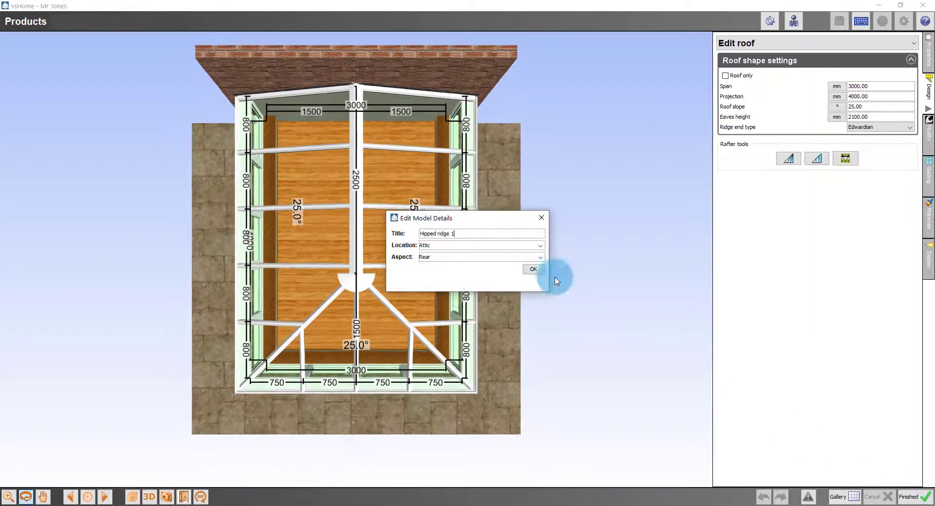
{"action": "left_click", "coordinate": [535, 268]}
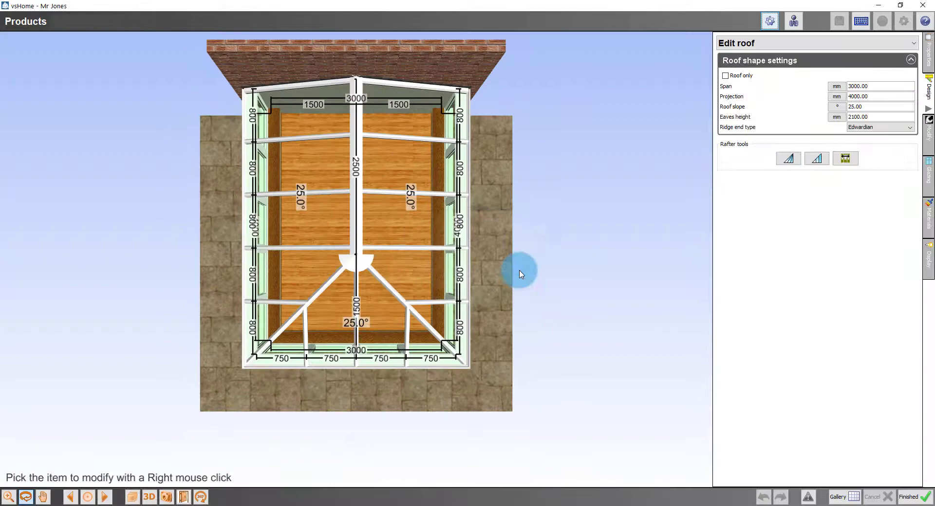
{"action": "left_click", "coordinate": [133, 496]}
{"action": "left_click_drag", "start_coordinate": [352, 445], "coordinate": [388, 378]}
{"action": "middle_click_drag", "start_coordinate": [388, 378], "coordinate": [430, 322]}
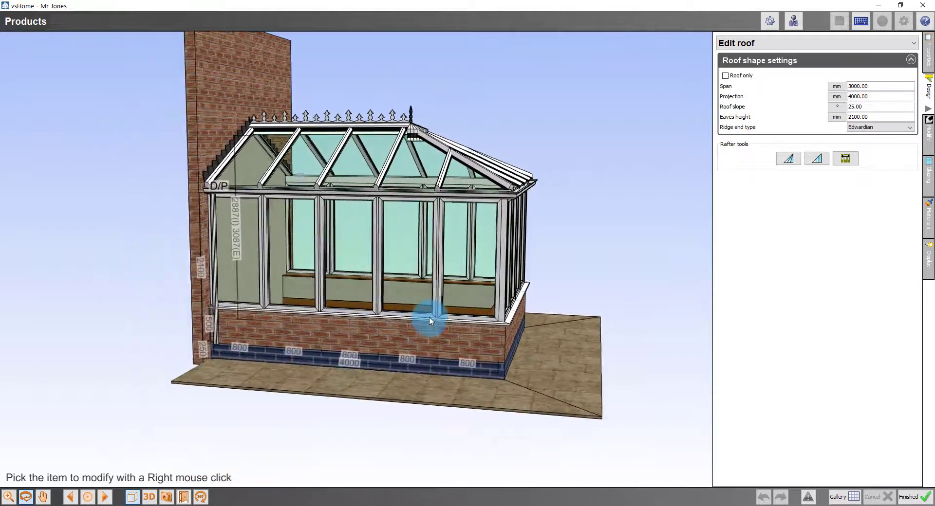
Make a front conservatory bay a Windows + panel design with 2 fixed lights, then show its glazing settings
{"action": "right_click", "coordinate": [430, 321]}
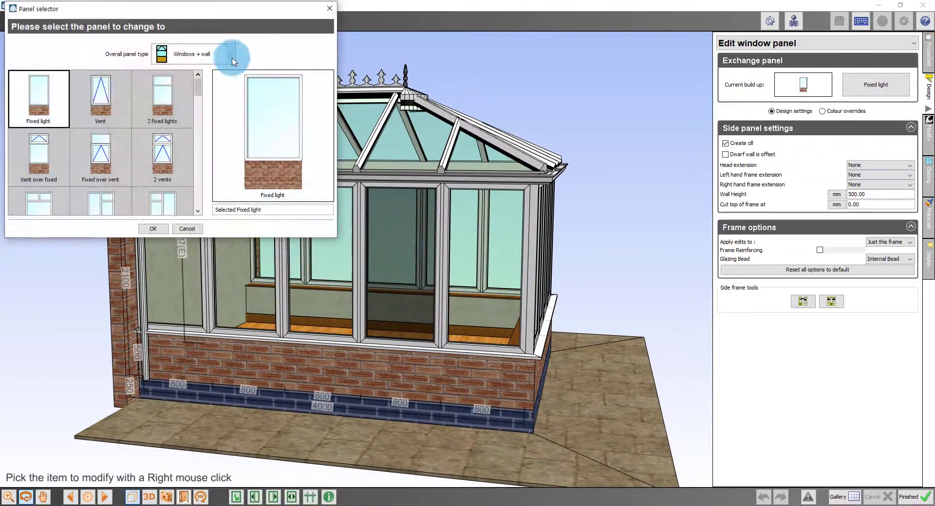
{"action": "left_click", "coordinate": [232, 59]}
{"action": "left_click", "coordinate": [203, 92]}
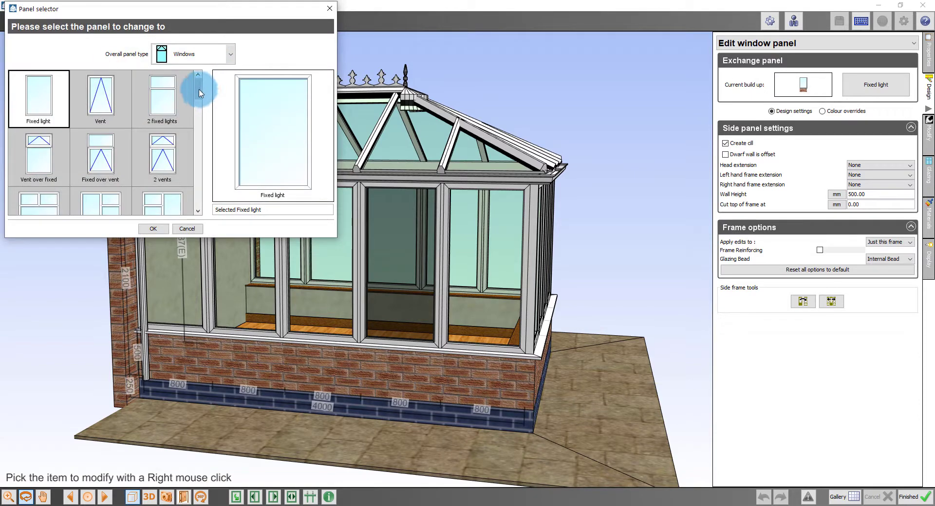
{"action": "left_click", "coordinate": [233, 58]}
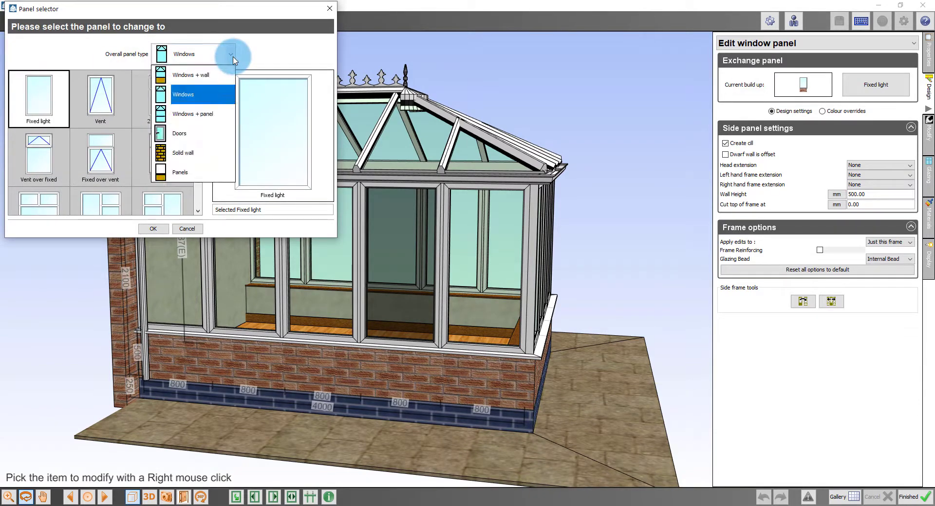
{"action": "left_click", "coordinate": [200, 113]}
{"action": "left_click", "coordinate": [163, 100]}
{"action": "left_click", "coordinate": [152, 229]}
{"action": "left_click", "coordinate": [621, 291]}
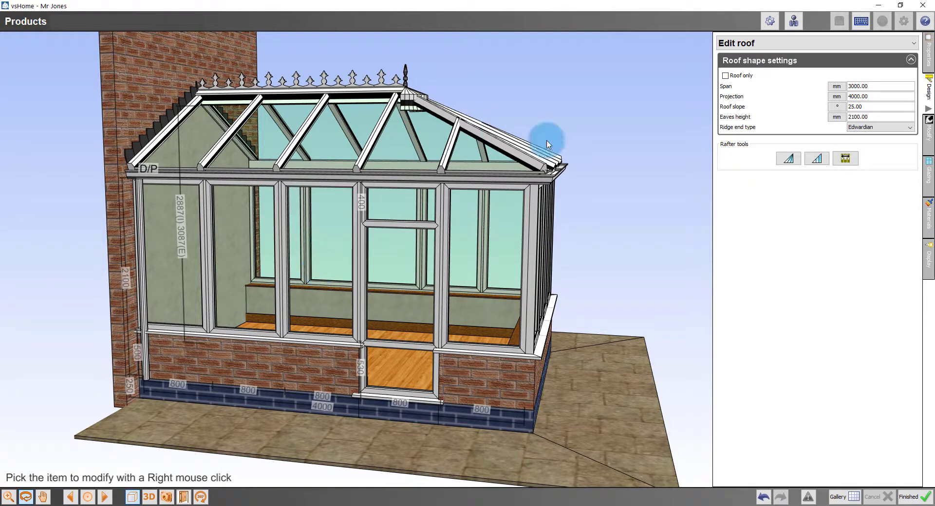
{"action": "left_click", "coordinate": [928, 177]}
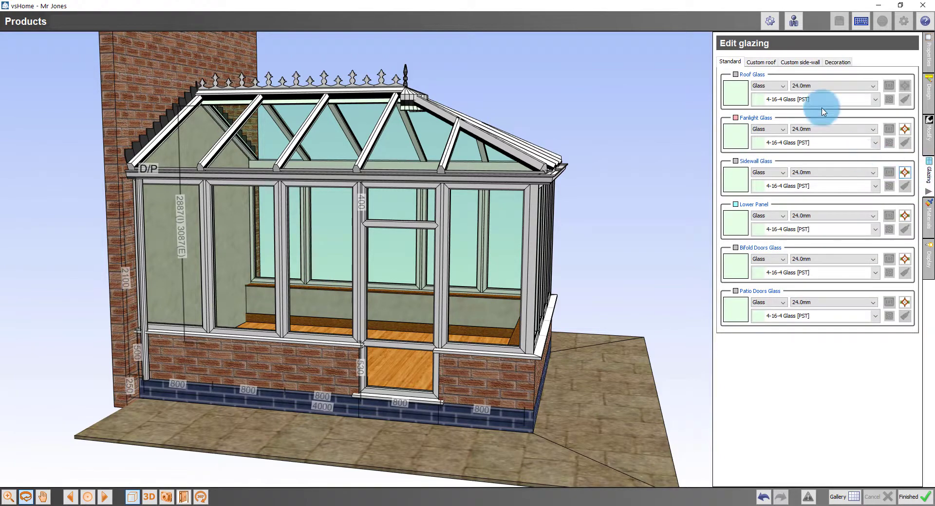
Apply Arched corners as the frame decoration on the fan light, main and lower panel glazing
{"action": "left_click", "coordinate": [840, 63]}
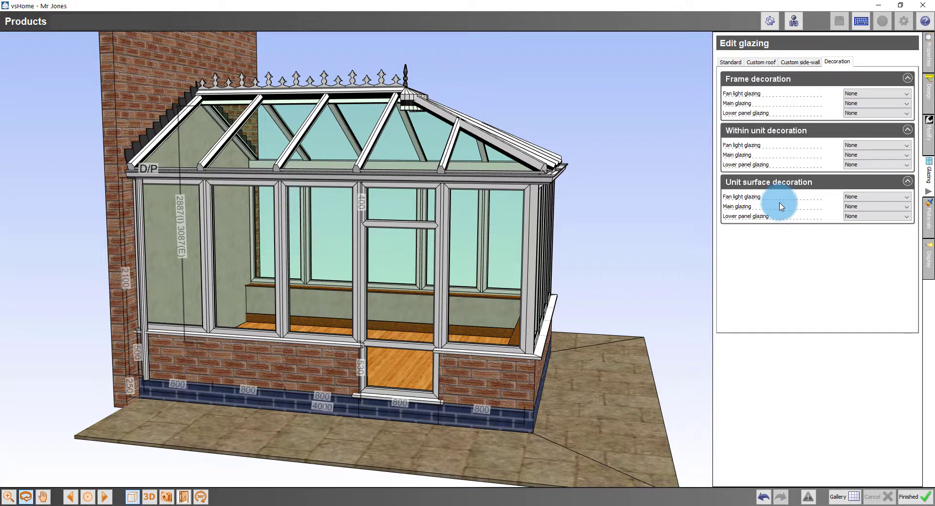
{"action": "left_click", "coordinate": [871, 94]}
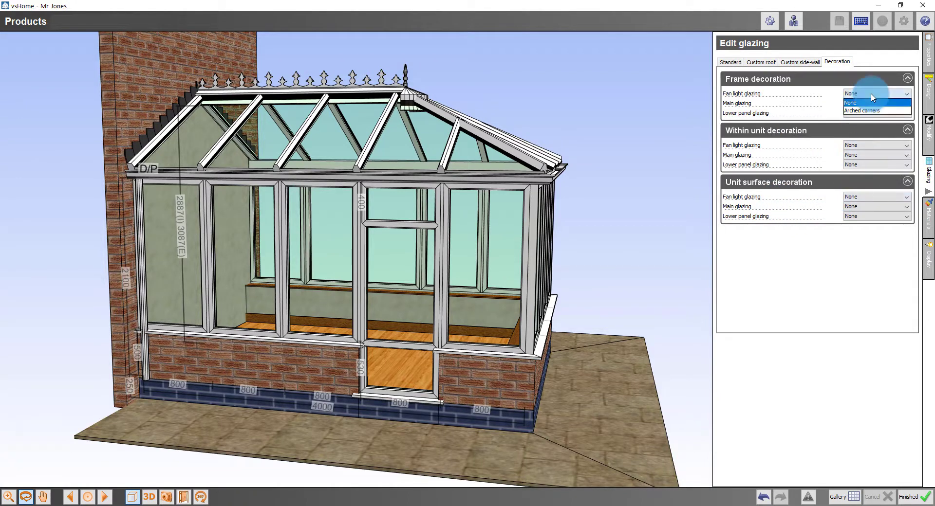
{"action": "left_click", "coordinate": [871, 96]}
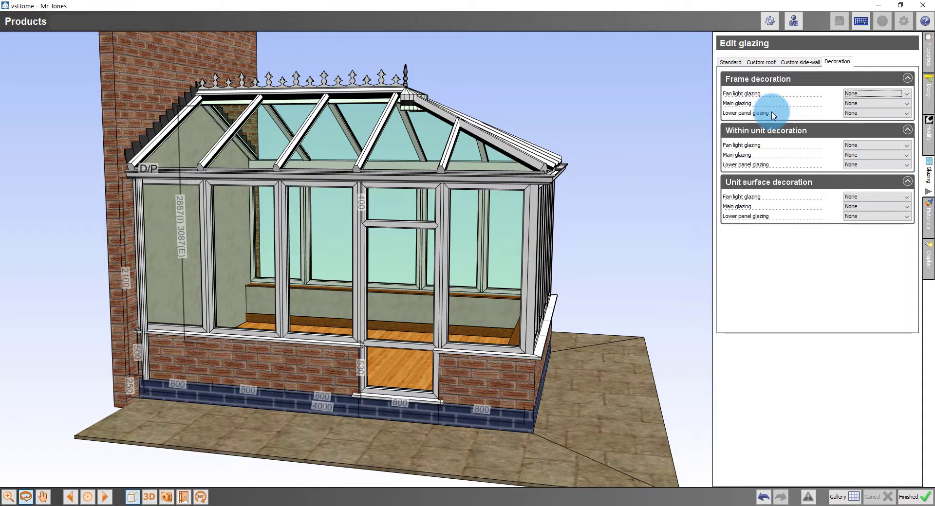
{"action": "left_click", "coordinate": [885, 95]}
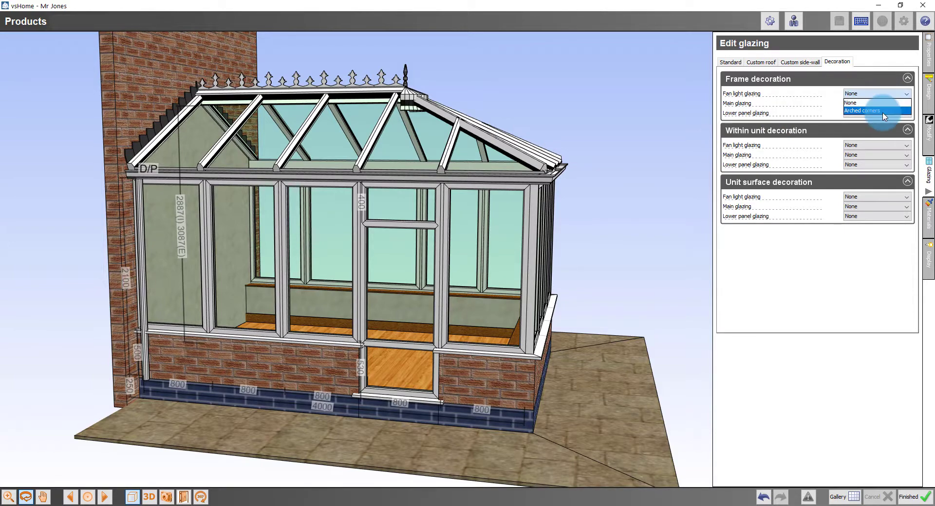
{"action": "left_click", "coordinate": [876, 106]}
{"action": "scroll", "coordinate": [645, 246], "scroll_direction": "up", "scroll_amount": 5}
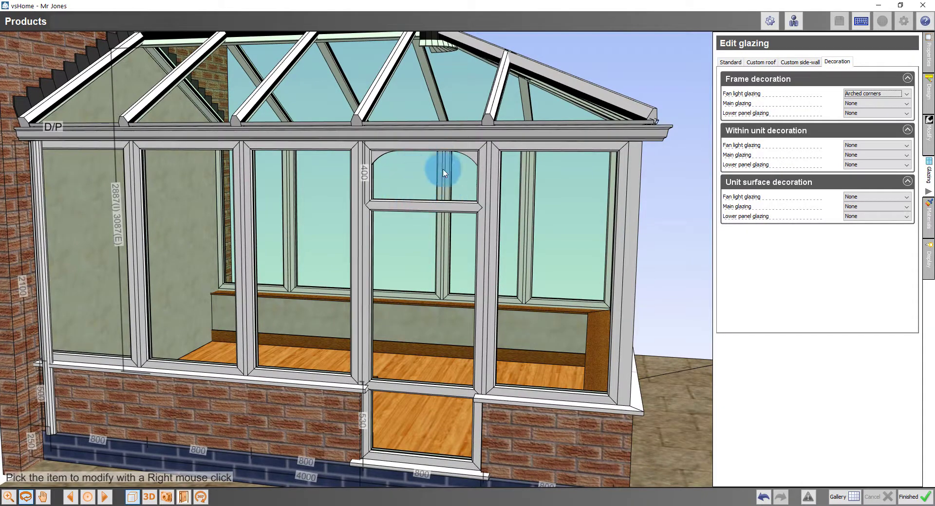
{"action": "left_click", "coordinate": [871, 103]}
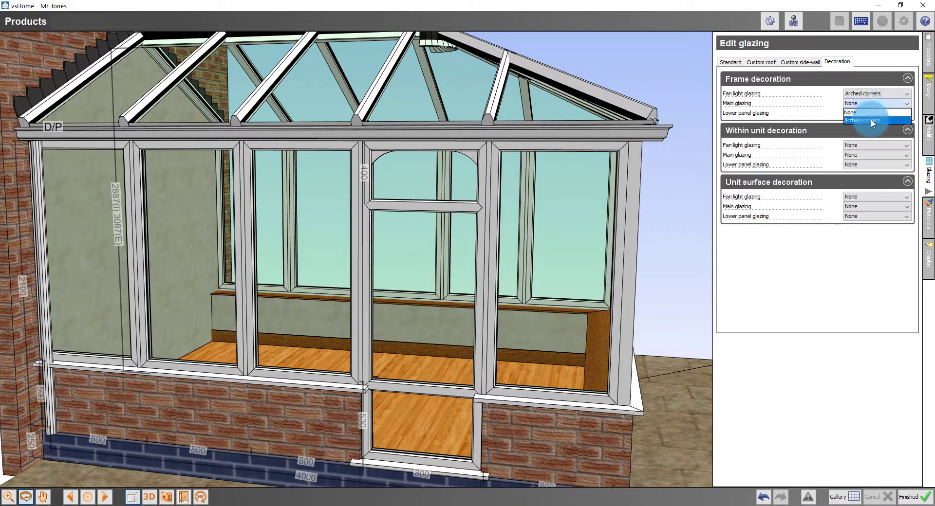
{"action": "left_click", "coordinate": [871, 118]}
{"action": "left_click", "coordinate": [871, 113]}
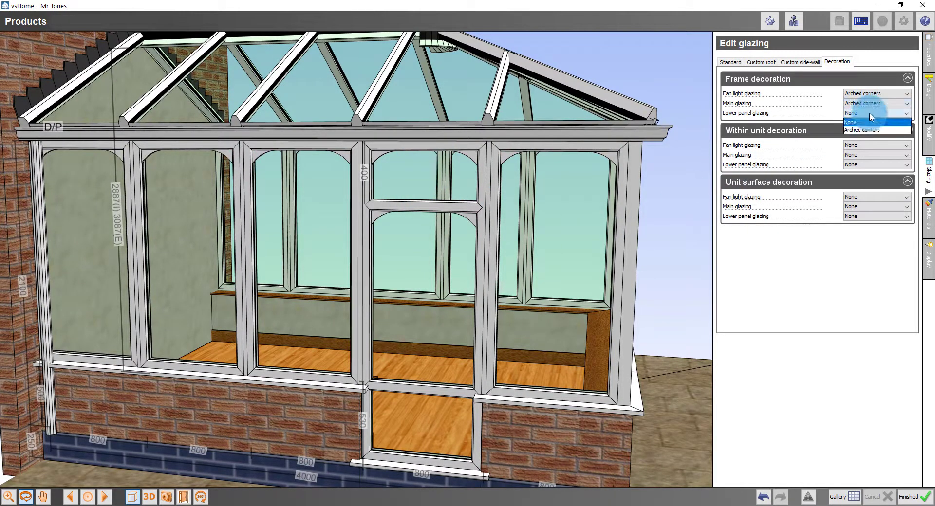
{"action": "left_click", "coordinate": [867, 131]}
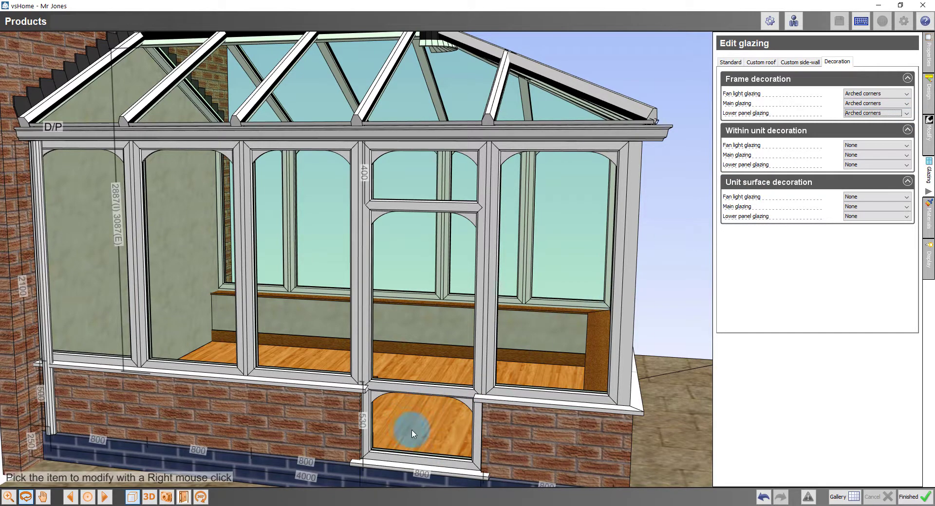
Reset the lower panel, main and fan light frame decorations back to None
{"action": "left_click", "coordinate": [858, 113]}
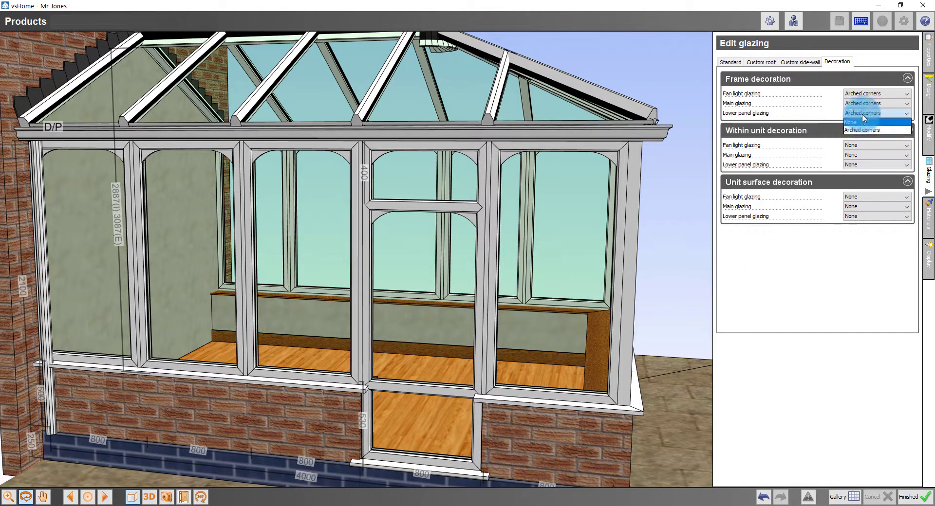
{"action": "left_click", "coordinate": [860, 112]}
{"action": "left_click", "coordinate": [861, 94]}
{"action": "left_click", "coordinate": [860, 103]}
{"action": "left_click", "coordinate": [879, 147]}
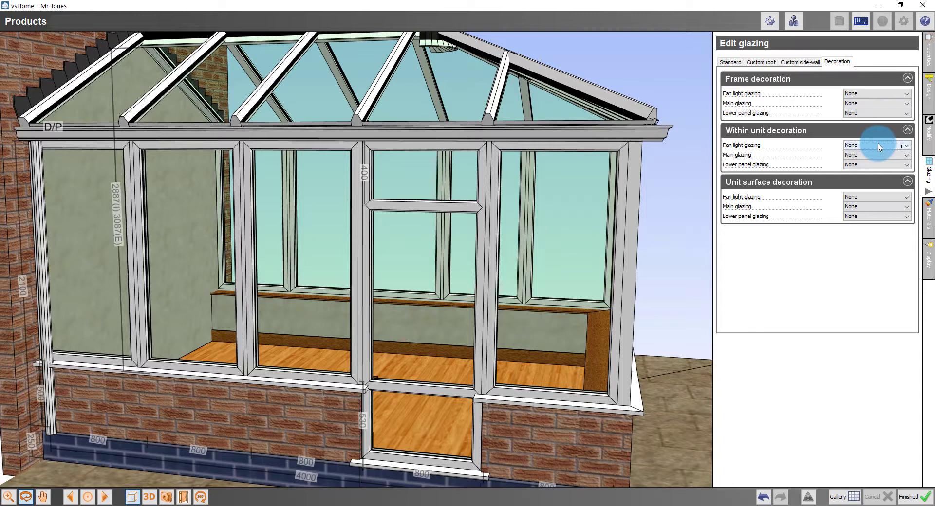
{"action": "left_click", "coordinate": [879, 146]}
{"action": "left_click", "coordinate": [875, 163]}
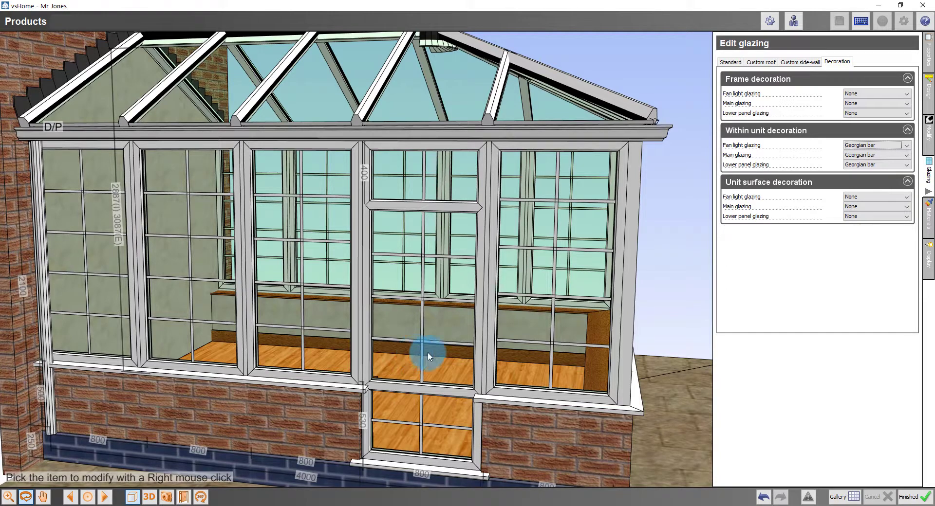
{"action": "left_click", "coordinate": [858, 145]}
{"action": "left_click", "coordinate": [857, 155]}
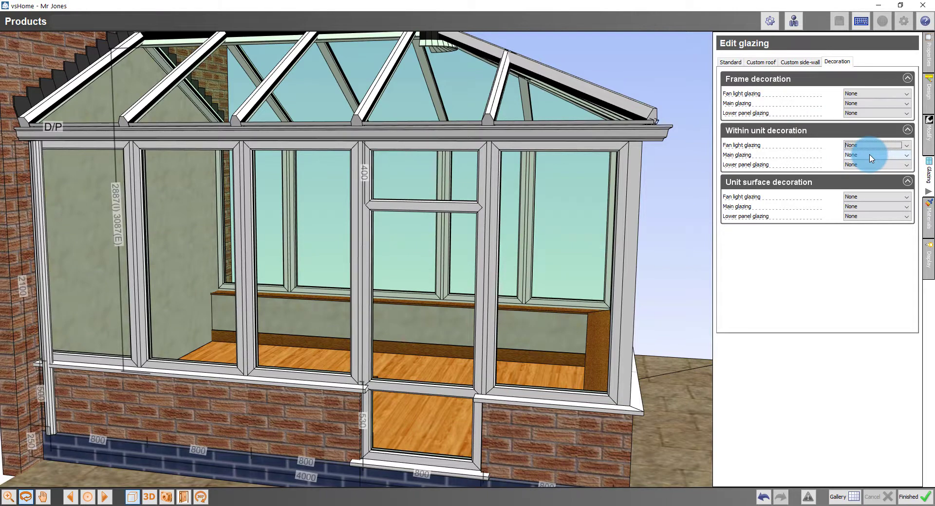
{"action": "left_click", "coordinate": [871, 156]}
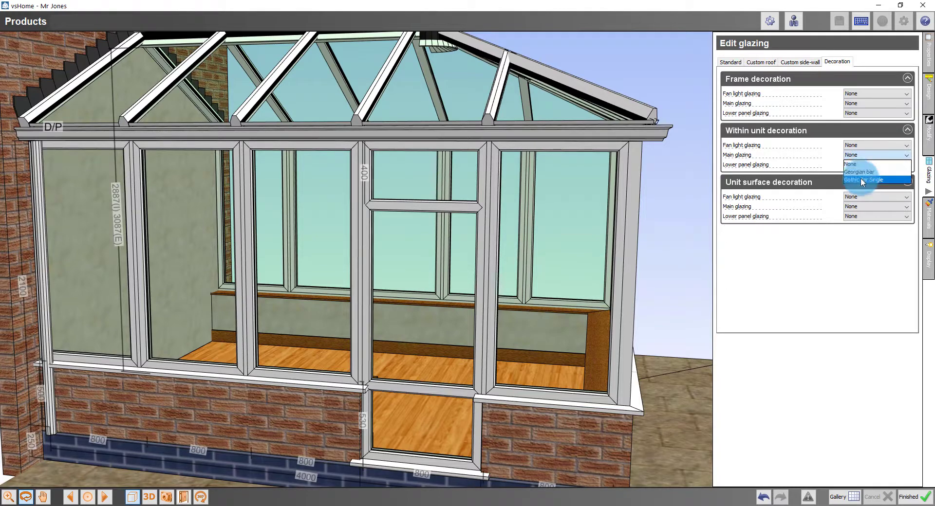
{"action": "left_click", "coordinate": [860, 180]}
{"action": "left_click", "coordinate": [875, 155]}
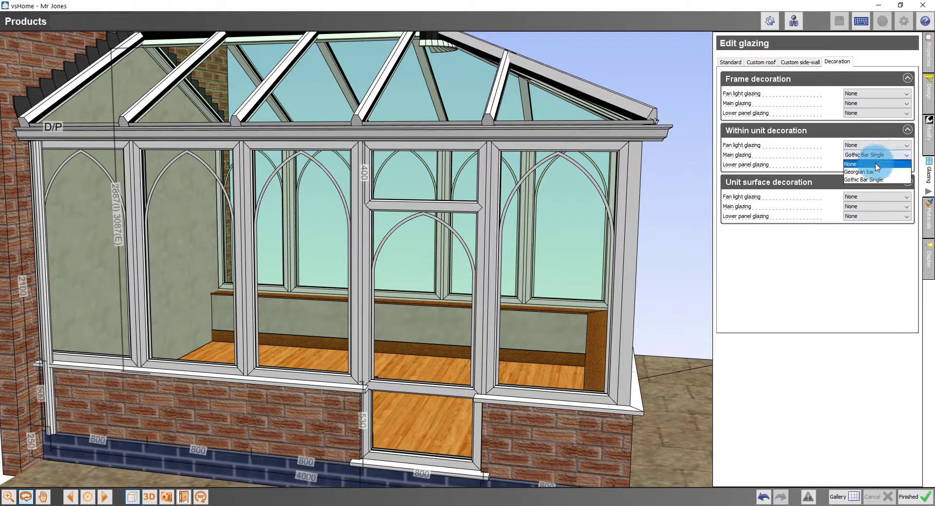
{"action": "left_click", "coordinate": [875, 164]}
{"action": "left_click", "coordinate": [873, 145]}
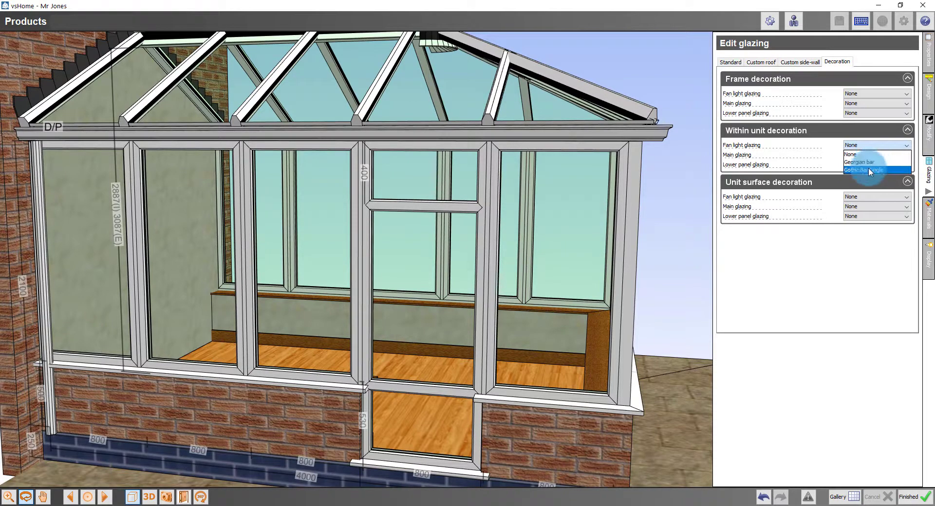
{"action": "left_click", "coordinate": [868, 168]}
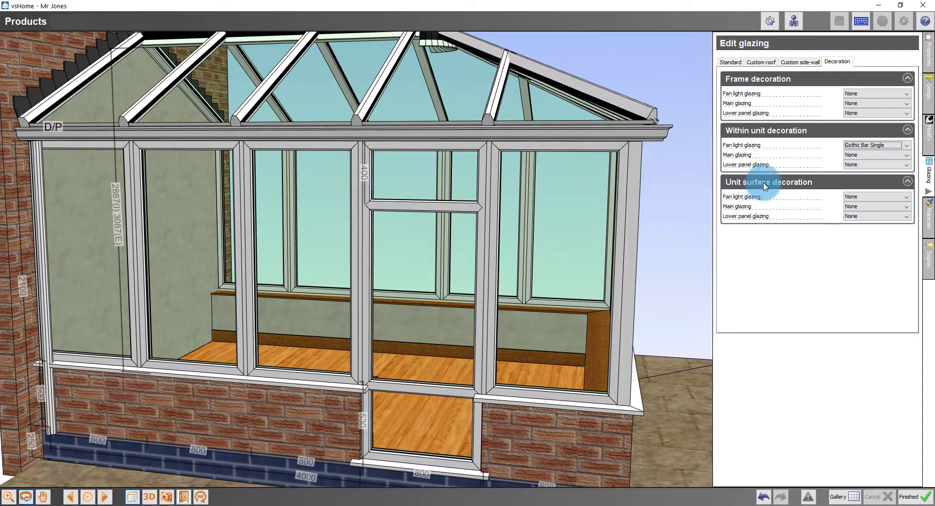
{"action": "left_click", "coordinate": [880, 146]}
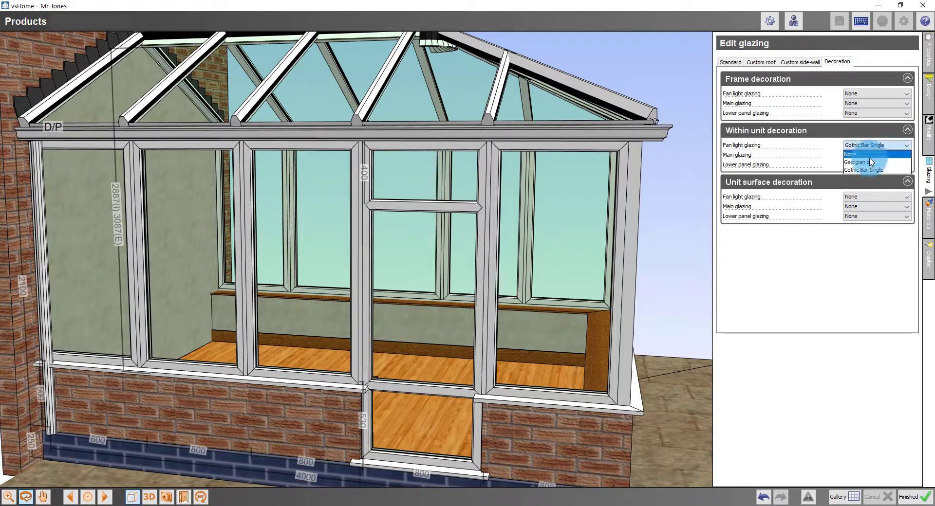
{"action": "left_click", "coordinate": [870, 156]}
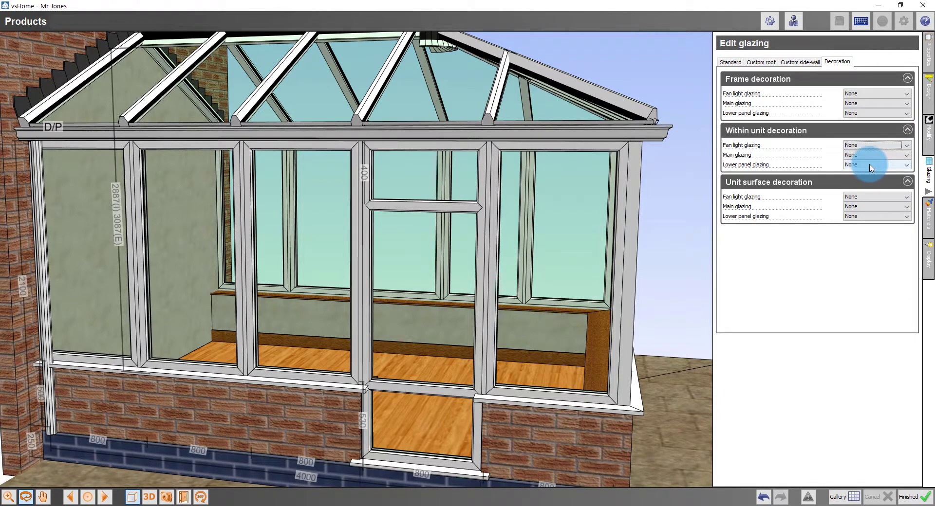
Set Margin Leading as the unit surface decoration for fan light and main glazing, viewed from a front corner
{"action": "left_click", "coordinate": [867, 200]}
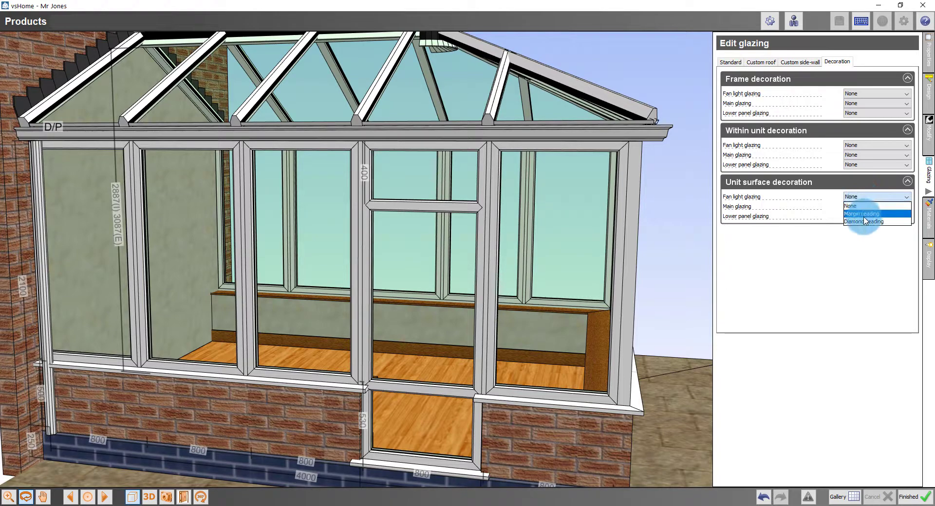
{"action": "left_click", "coordinate": [865, 214]}
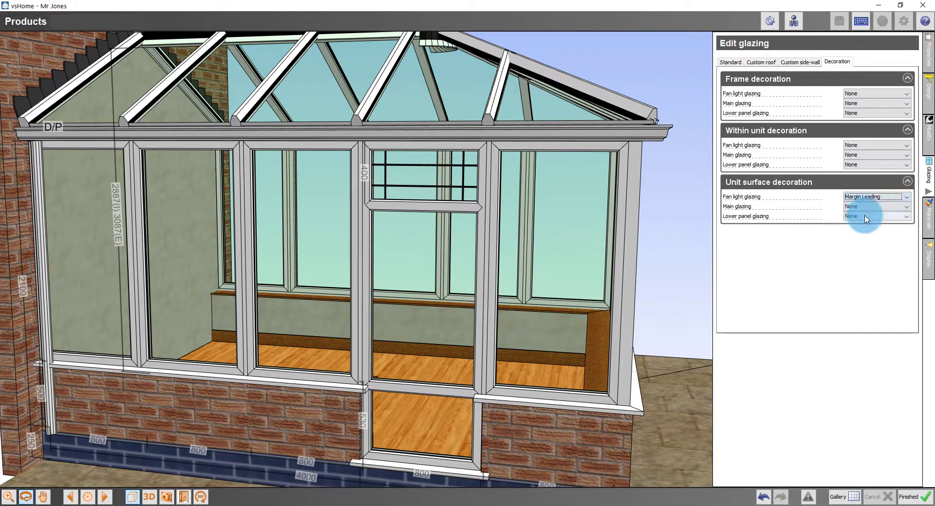
{"action": "left_click", "coordinate": [866, 206]}
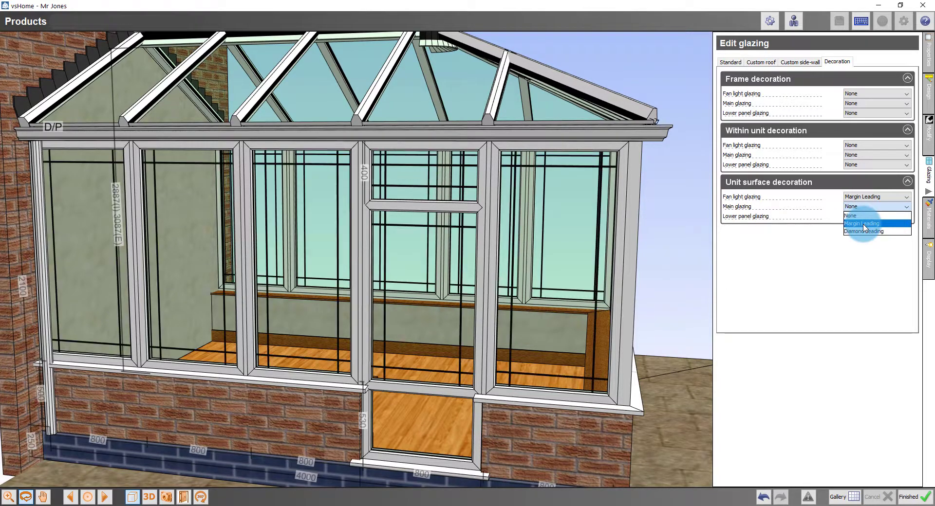
{"action": "left_click", "coordinate": [864, 228]}
{"action": "mouse_move", "coordinate": [506, 302]}
{"action": "left_mouse_down"}
{"action": "mouse_move", "coordinate": [497, 299]}
{"action": "mouse_move", "coordinate": [522, 303]}
{"action": "mouse_move", "coordinate": [510, 303]}
{"action": "left_mouse_up"}
{"action": "left_click", "coordinate": [736, 311]}
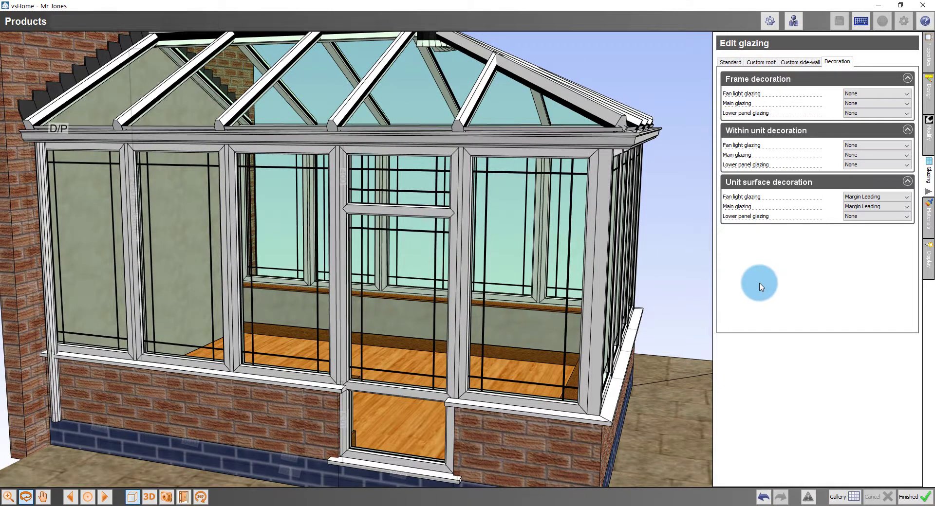
Create a new 2 x 2 casement window model from the gallery
{"action": "left_click", "coordinate": [839, 498]}
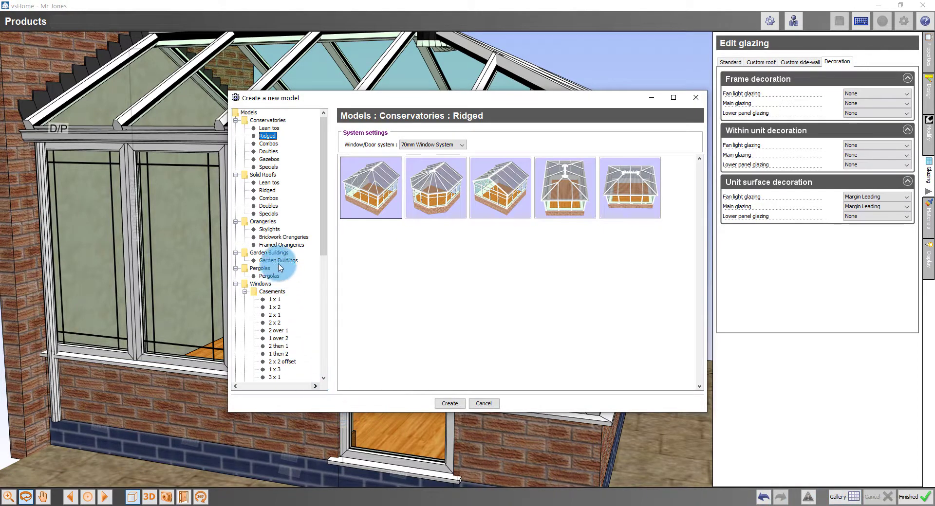
{"action": "left_click", "coordinate": [274, 323]}
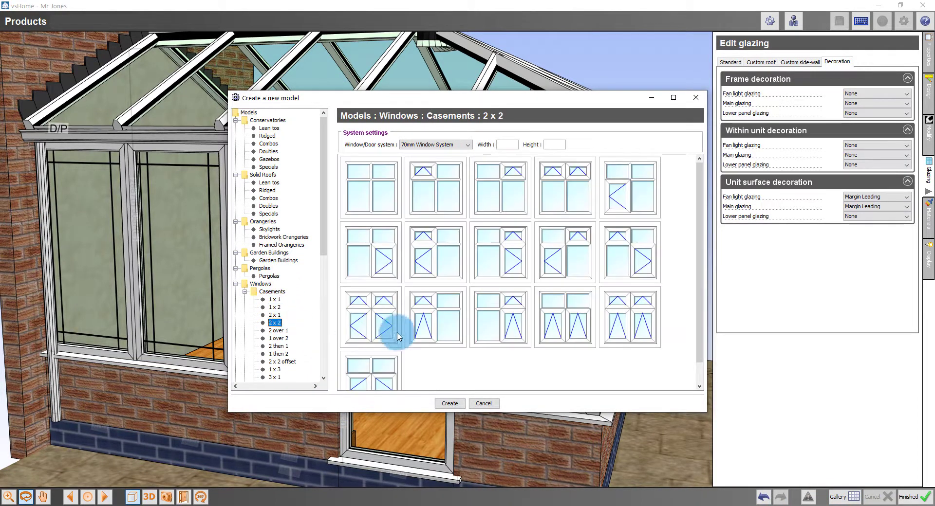
{"action": "double_click", "coordinate": [426, 224]}
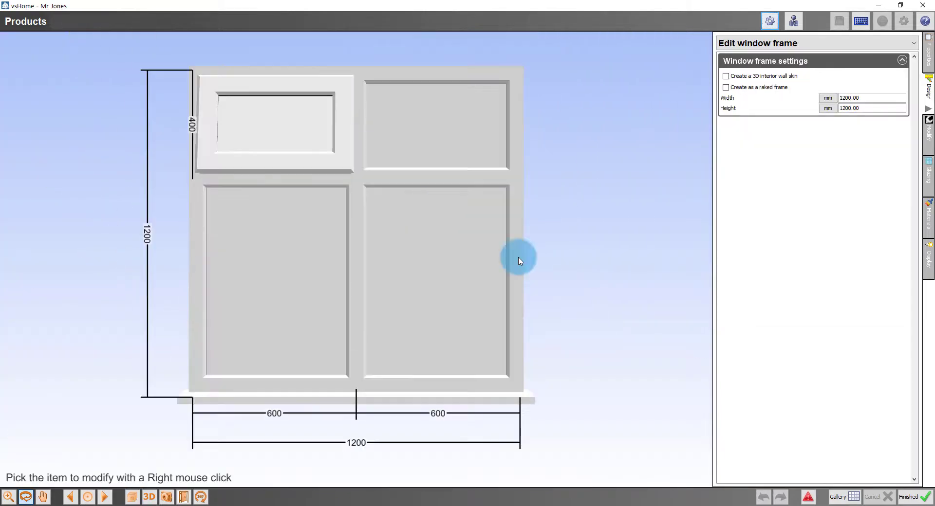
Change the lower panel, sidewall and fanlight from solid to glass, shown with shaded rendering
{"action": "left_click", "coordinate": [927, 166]}
{"action": "left_click", "coordinate": [769, 173]}
{"action": "left_click", "coordinate": [770, 185]}
{"action": "left_click", "coordinate": [773, 129]}
{"action": "left_click", "coordinate": [769, 142]}
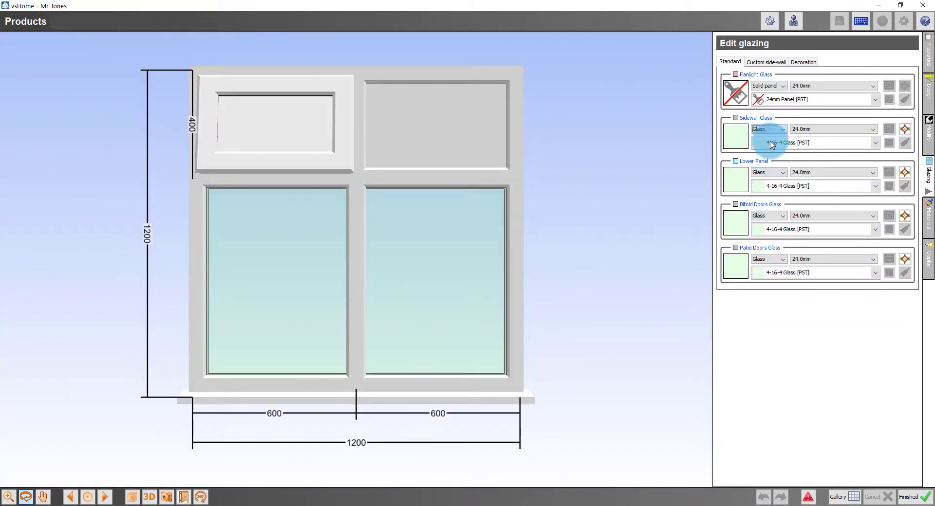
{"action": "left_click", "coordinate": [770, 95]}
{"action": "left_click", "coordinate": [128, 495]}
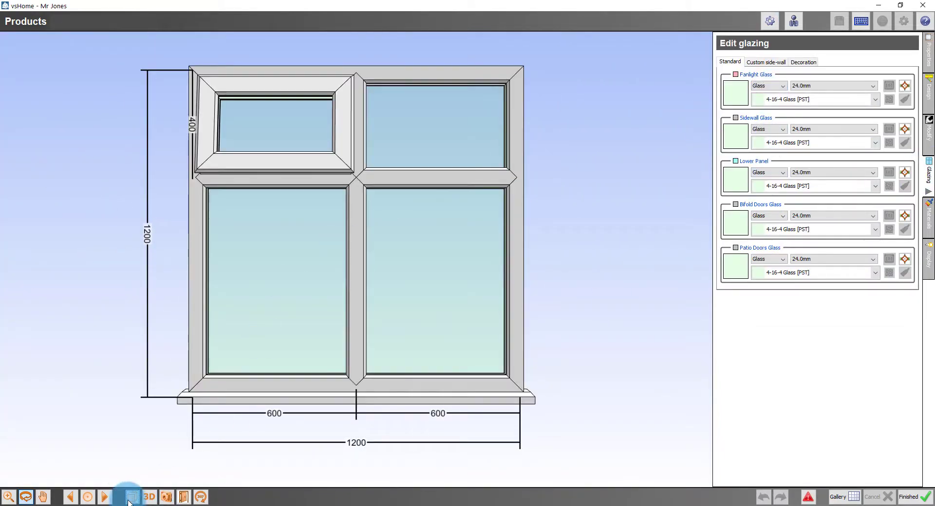
Apply Diamond Leading as the unit surface decoration on the window panes
{"action": "left_click", "coordinate": [816, 61]}
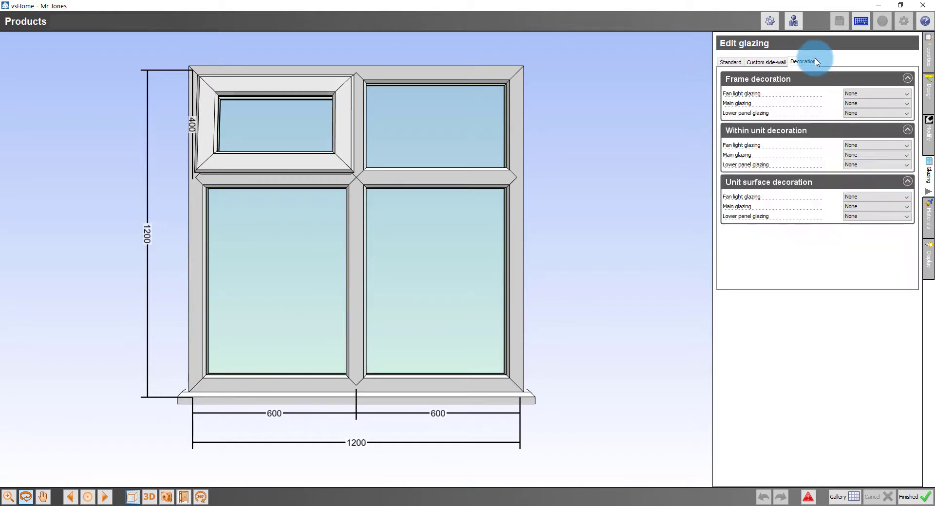
{"action": "left_click", "coordinate": [863, 207]}
{"action": "left_click", "coordinate": [863, 234]}
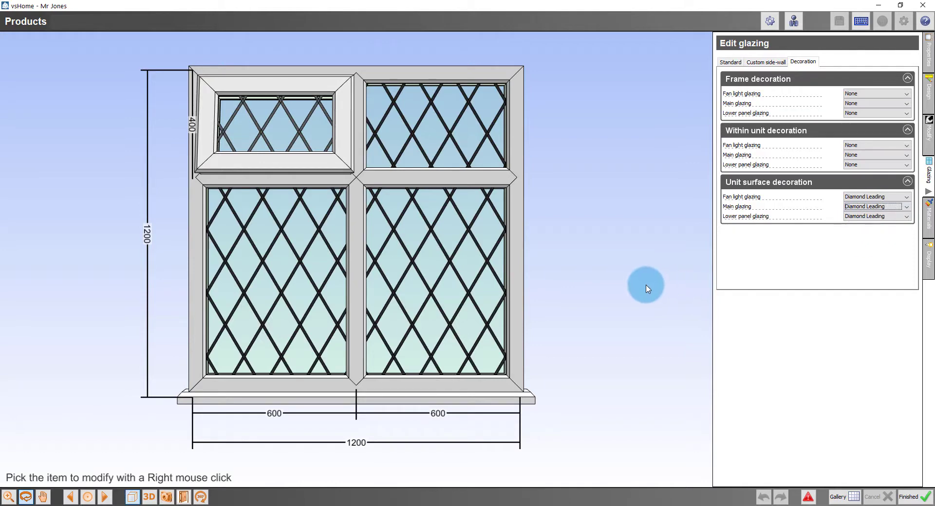
{"action": "left_click_drag", "start_coordinate": [642, 287], "coordinate": [649, 301]}
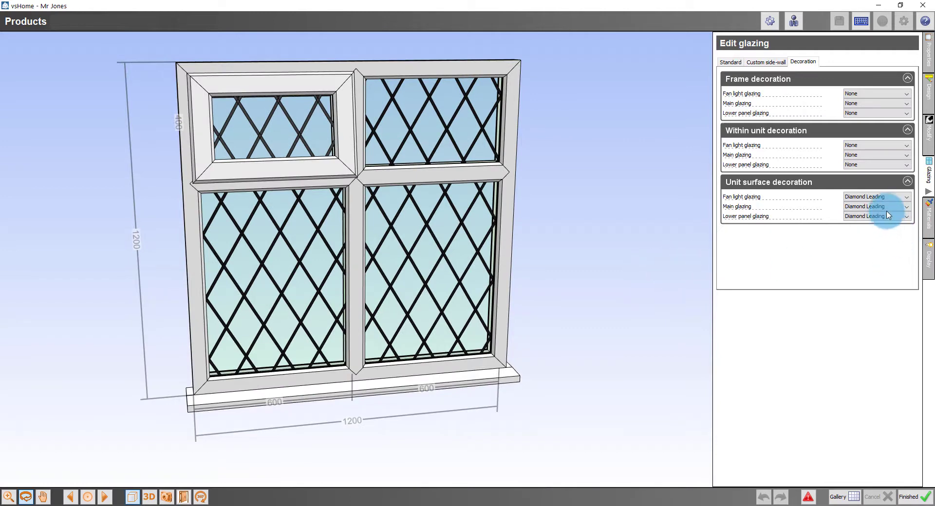
{"action": "left_click", "coordinate": [876, 197]}
Swap the surface leading for Georgian bar within-unit decoration, then finish the design despite reported problems
{"action": "left_click", "coordinate": [872, 206]}
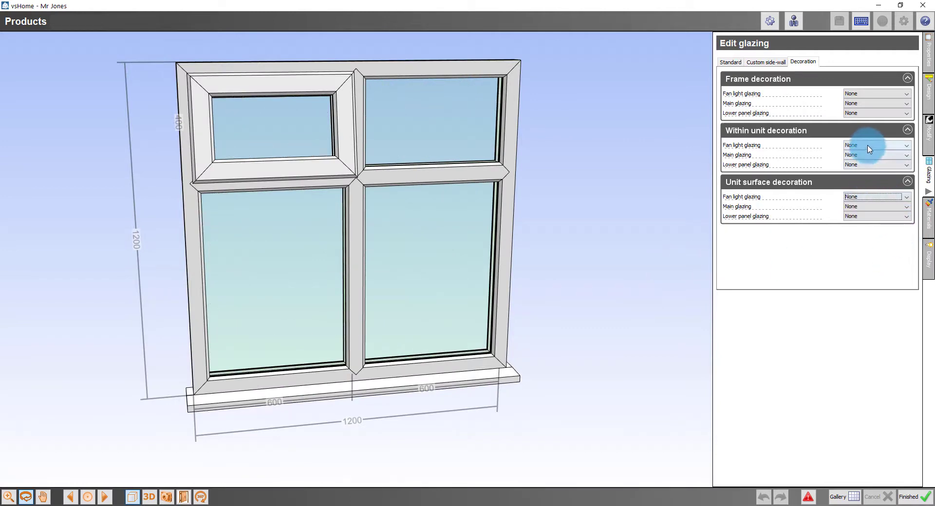
{"action": "left_click", "coordinate": [869, 145]}
{"action": "left_click", "coordinate": [864, 161]}
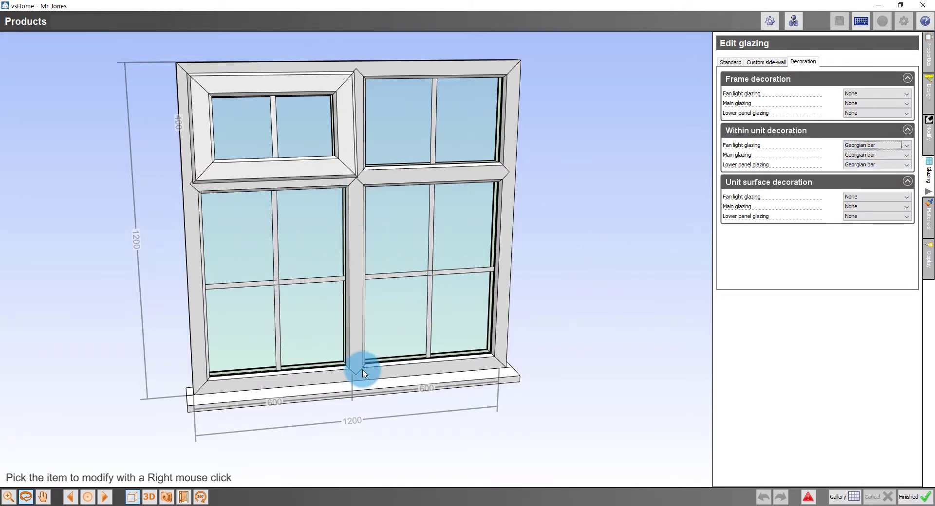
{"action": "left_click", "coordinate": [908, 496]}
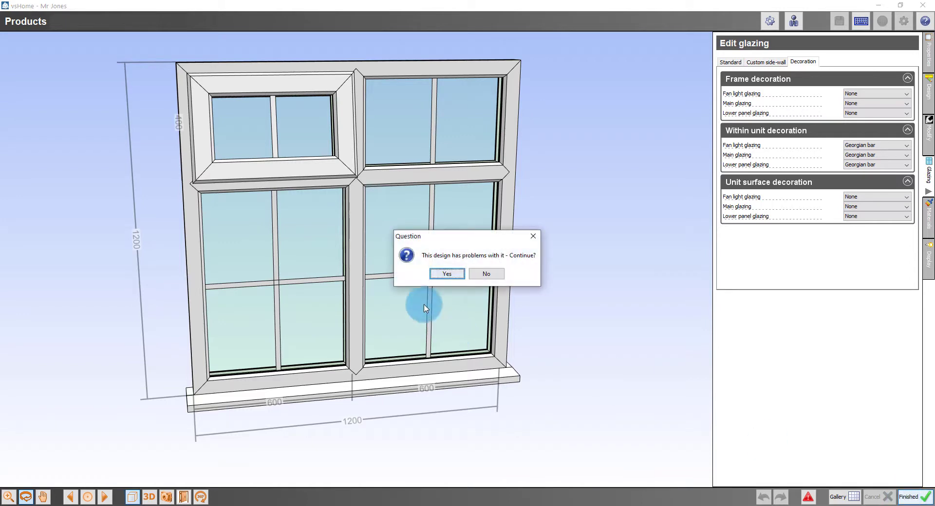
{"action": "left_click", "coordinate": [436, 277]}
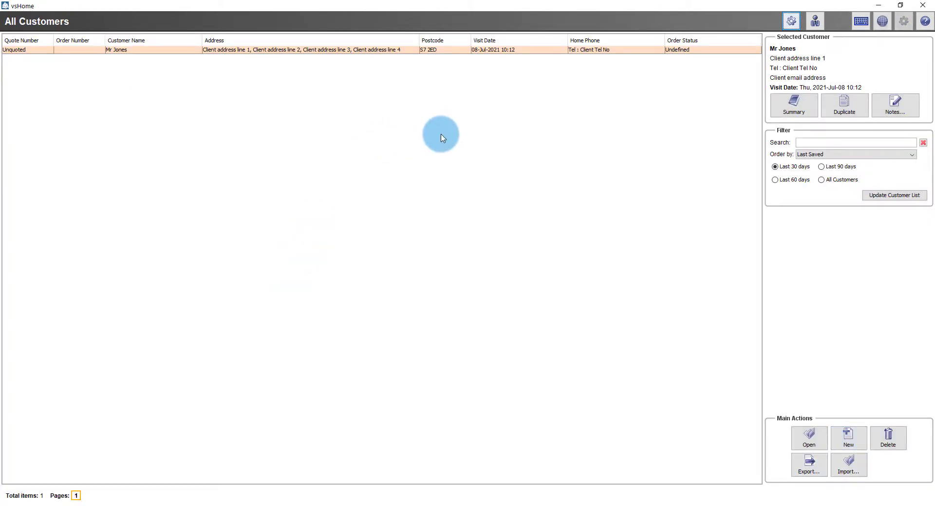
Open Preferences, edit the 70mm Window System, and expand its Mapping page
{"action": "left_click", "coordinate": [882, 21]}
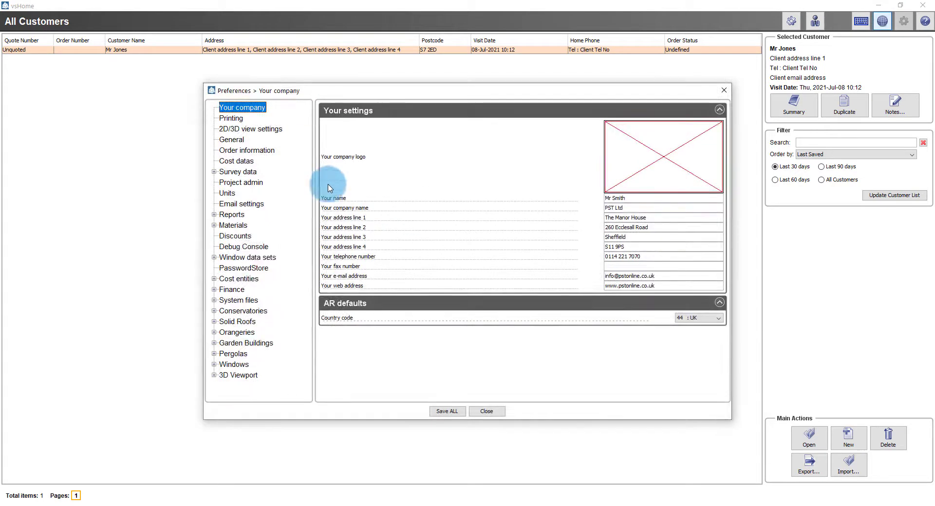
{"action": "left_click", "coordinate": [214, 257]}
{"action": "left_click", "coordinate": [243, 267]}
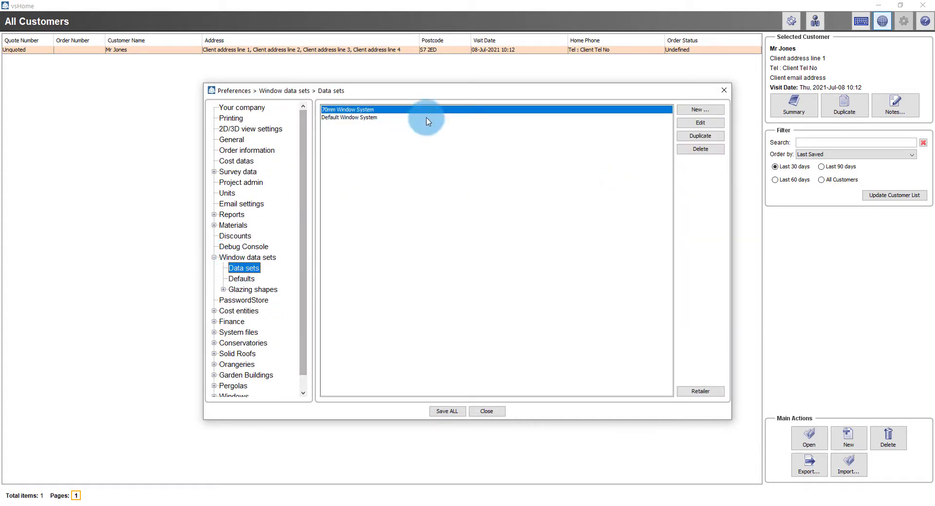
{"action": "left_click", "coordinate": [699, 124]}
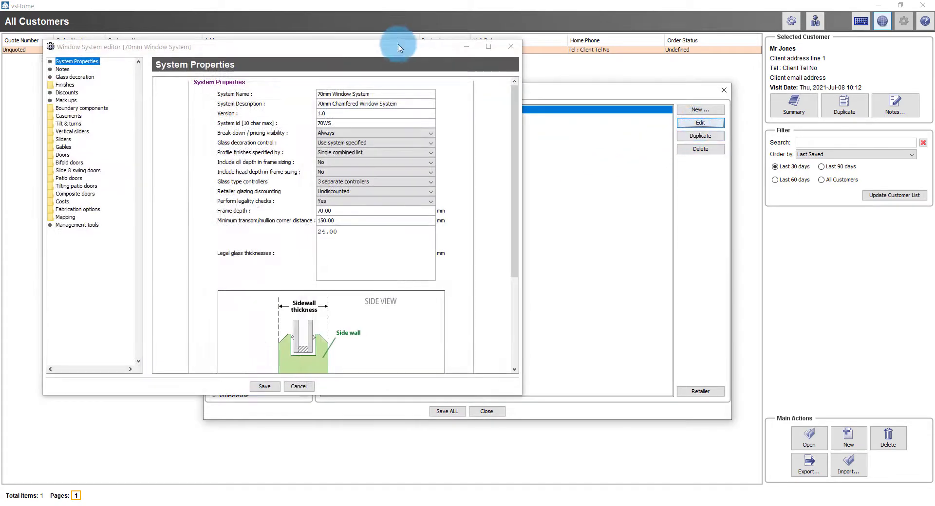
{"action": "left_click_drag", "start_coordinate": [525, 109], "coordinate": [584, 80]}
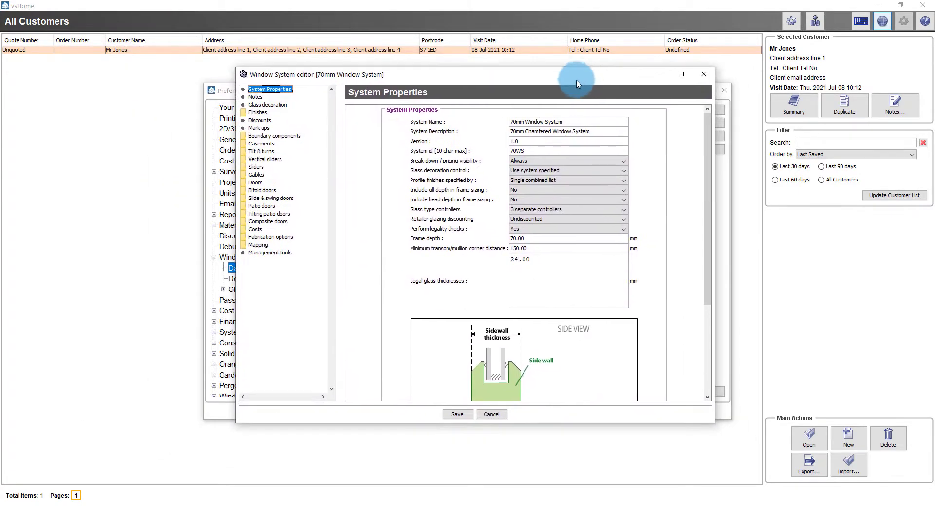
{"action": "left_click", "coordinate": [263, 245]}
{"action": "double_click", "coordinate": [264, 246]}
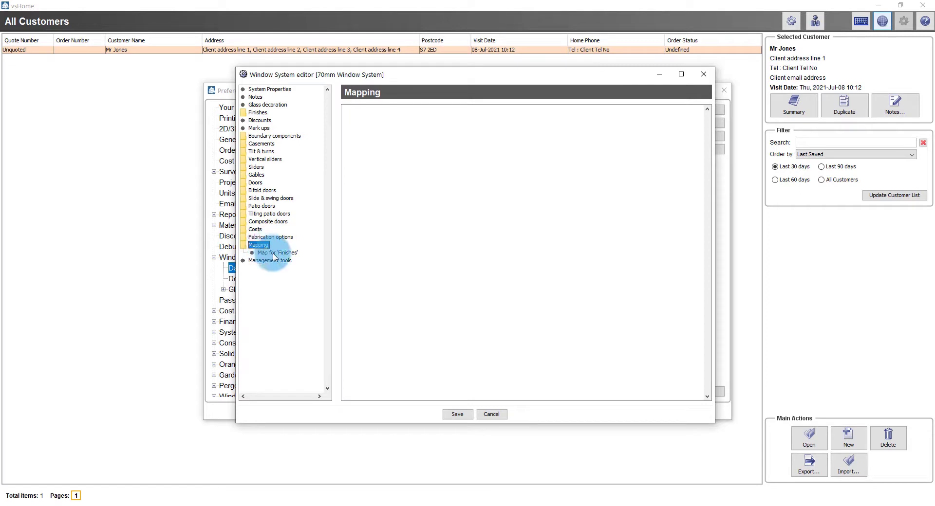
Check the Finishes map keeping the Window Handle at White, save the system, and close Preferences
{"action": "left_click", "coordinate": [274, 254]}
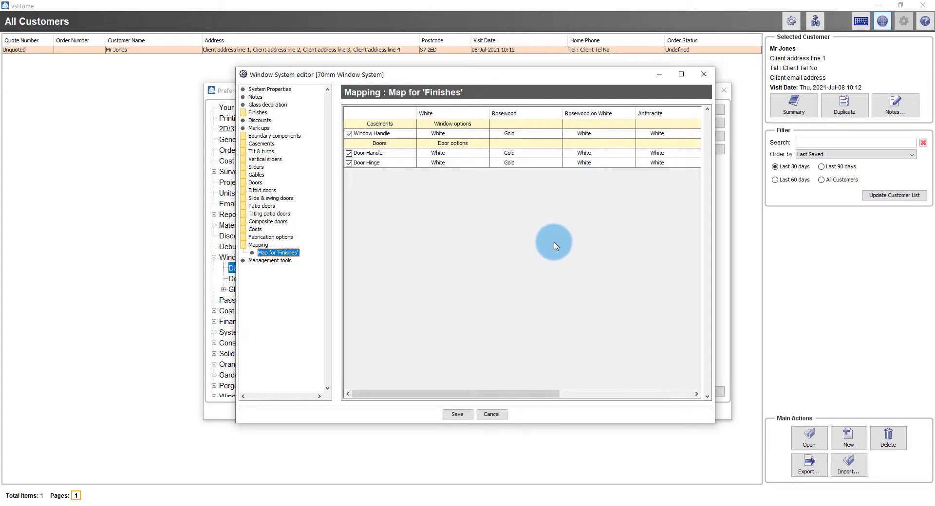
{"action": "left_click", "coordinate": [440, 135]}
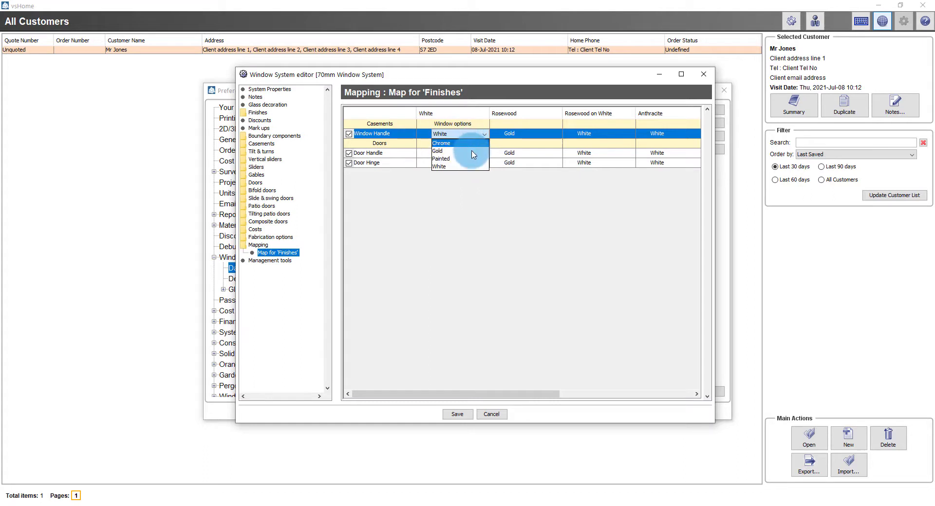
{"action": "left_click", "coordinate": [455, 229]}
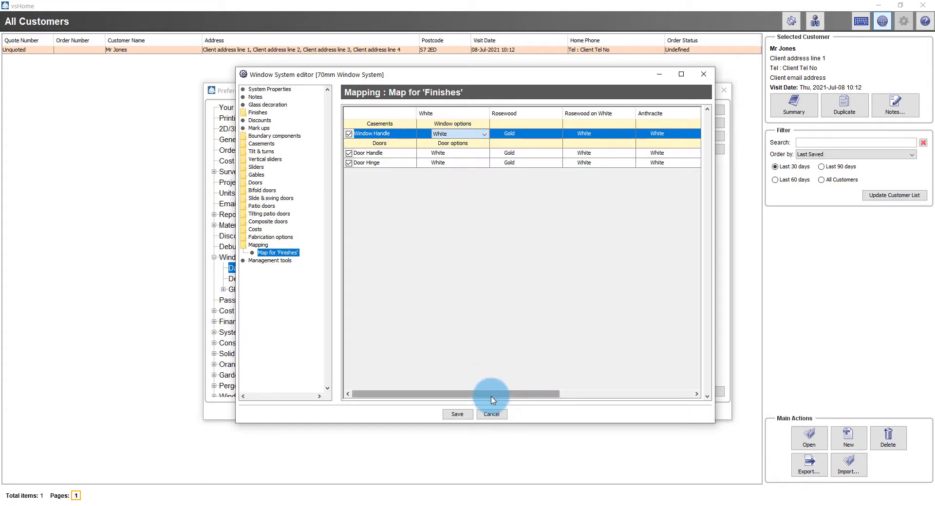
{"action": "left_click_drag", "start_coordinate": [491, 393], "coordinate": [457, 414]}
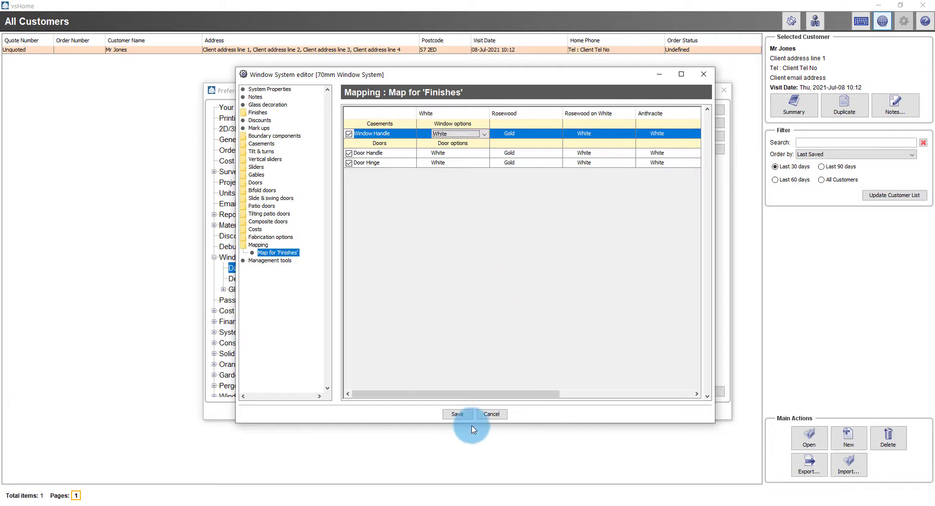
{"action": "left_click", "coordinate": [457, 415]}
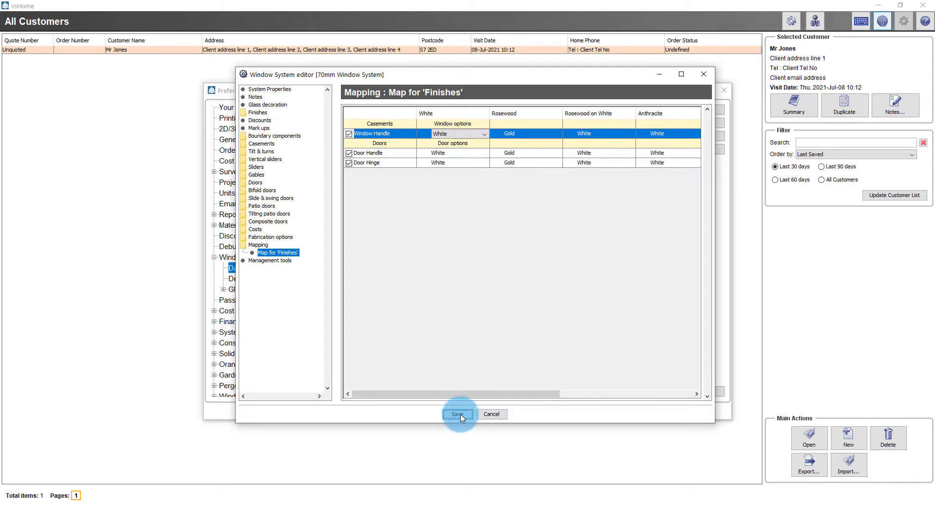
{"action": "left_click", "coordinate": [452, 262]}
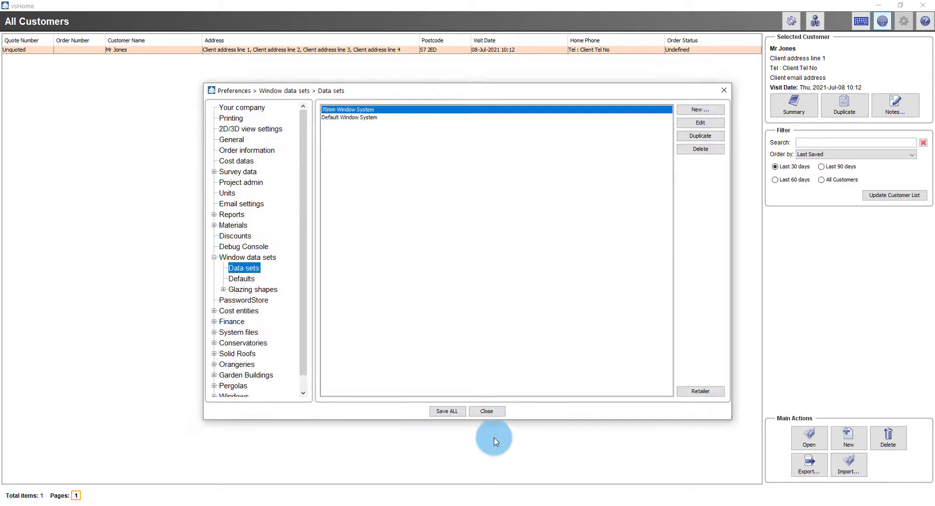
{"action": "left_click", "coordinate": [497, 415]}
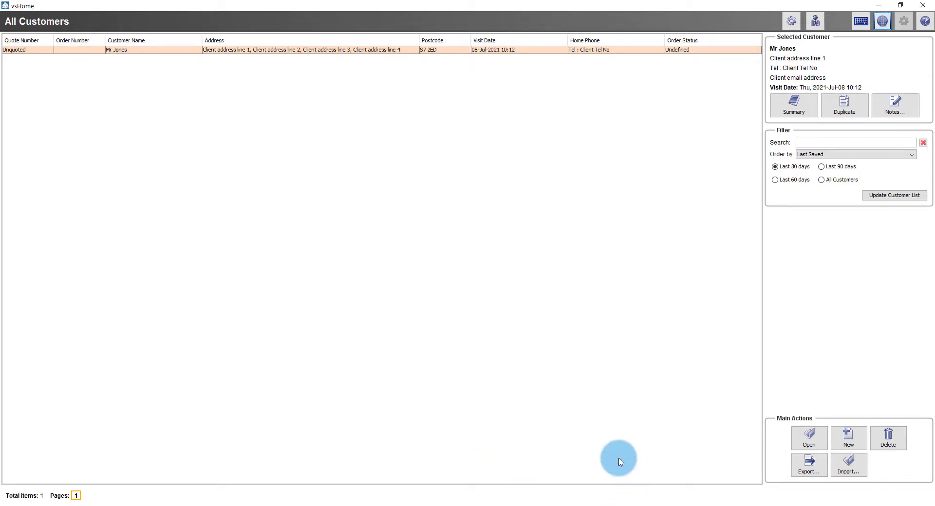